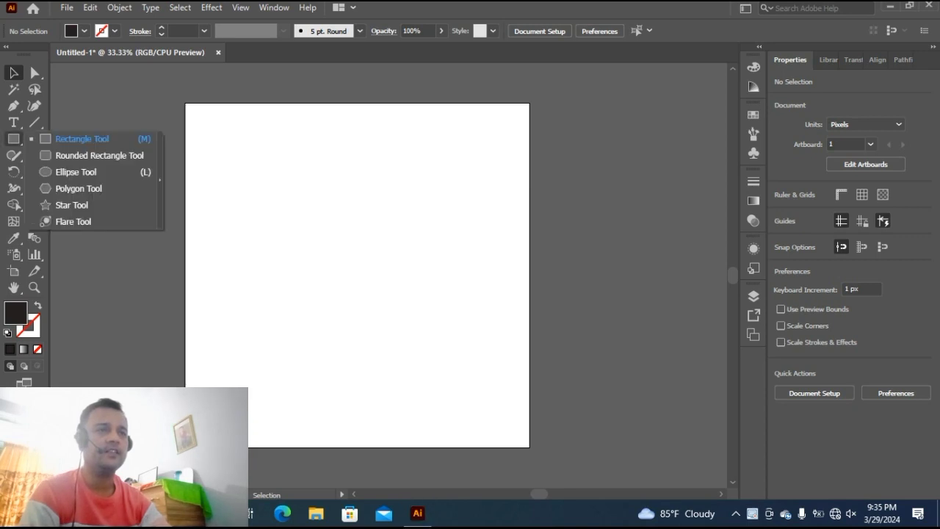
- Draw a black circle about 250 px wide and centre it horizontally on the artboard
drag(14, 139, 73, 171)
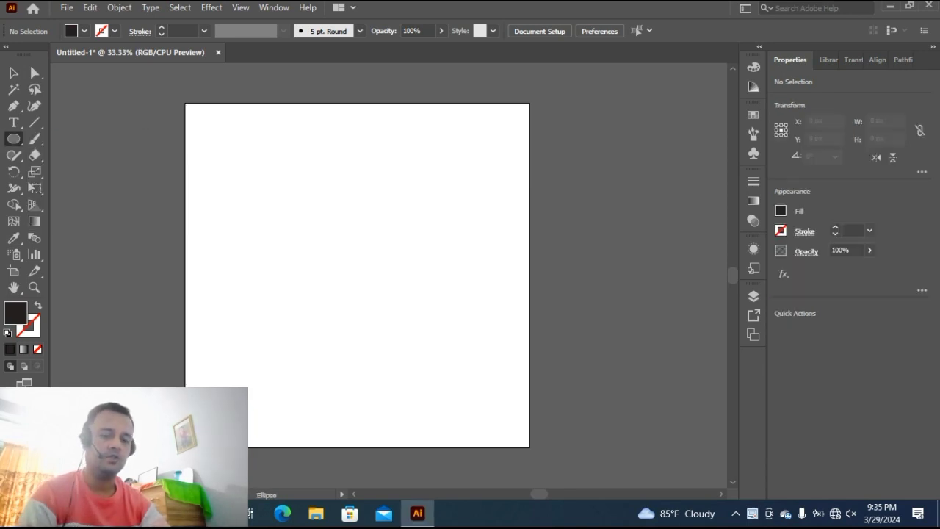
drag(362, 216, 402, 256)
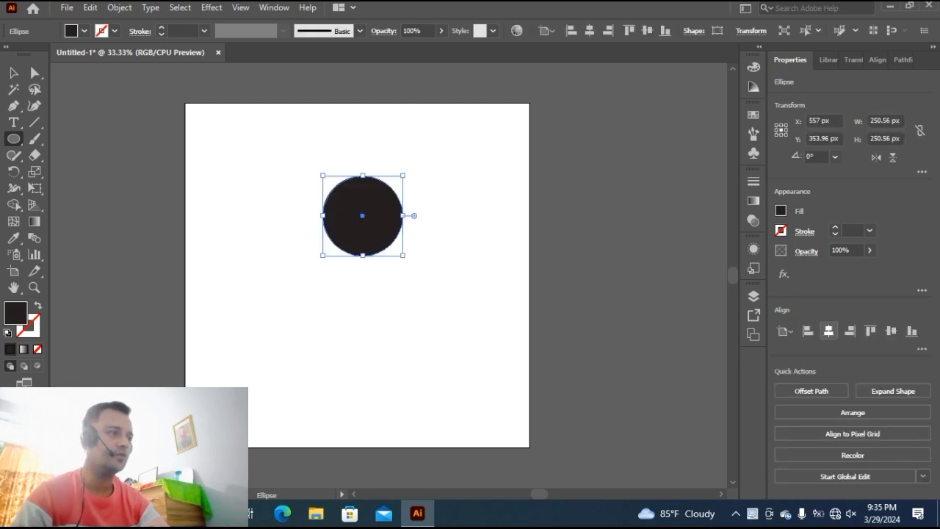
click(828, 330)
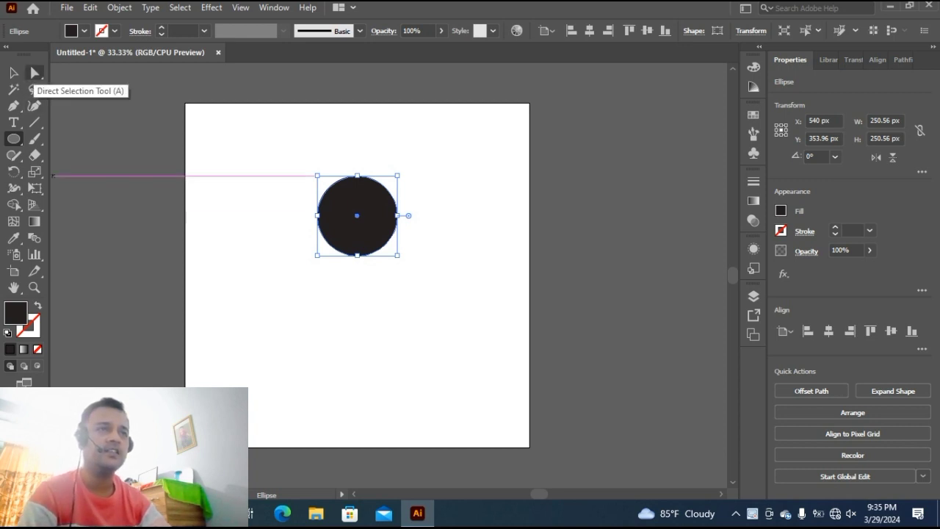
- Select the circle's bottom anchor point with Direct Selection
click(34, 72)
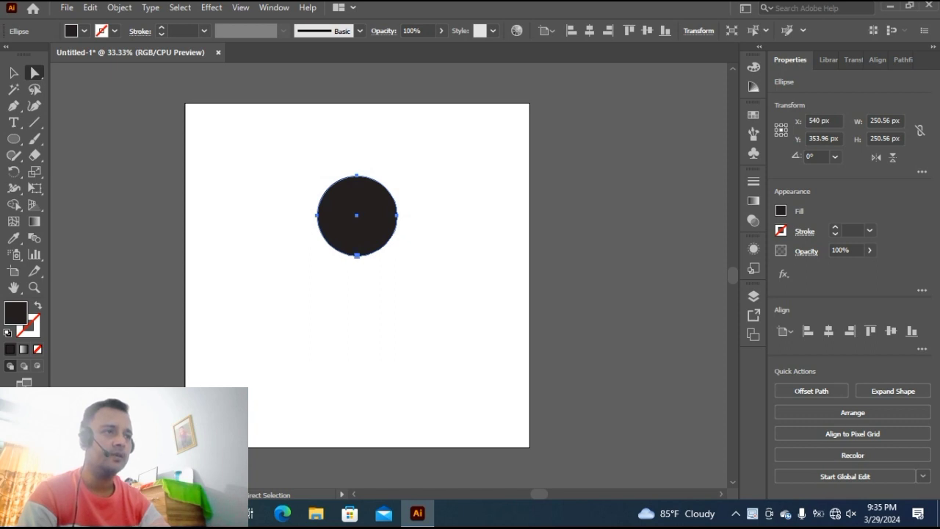
drag(358, 255, 357, 255)
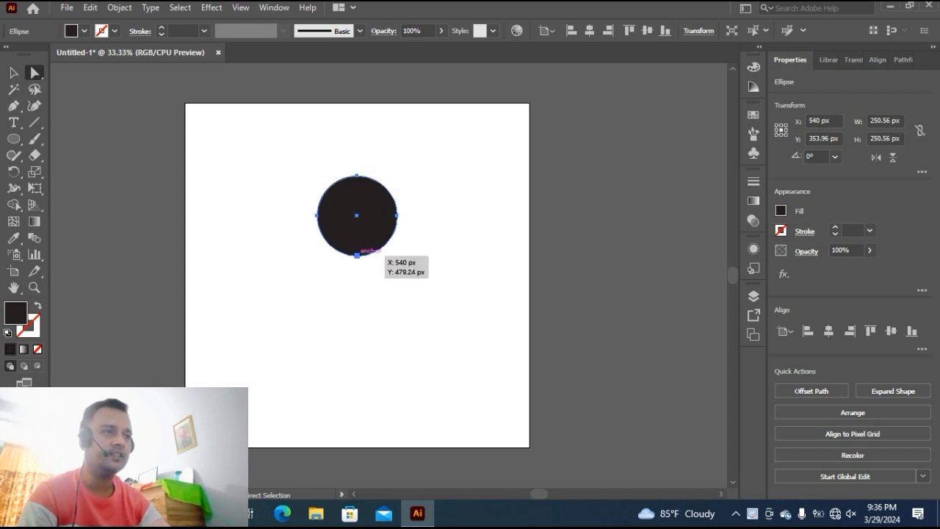
drag(358, 255, 358, 255)
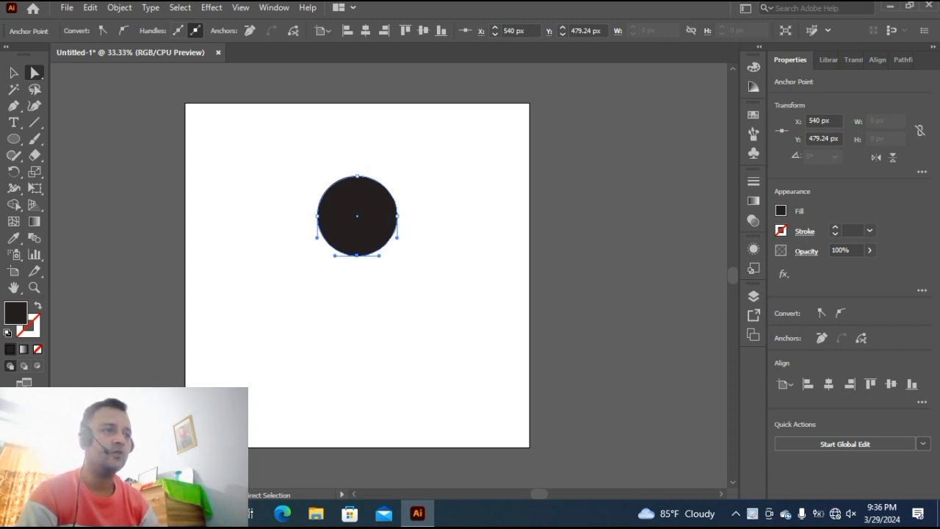
- Nudge the bottom anchor down six times to stretch the circle into an egg
key(Down)
key(Down)
key(Down)
key(Down)
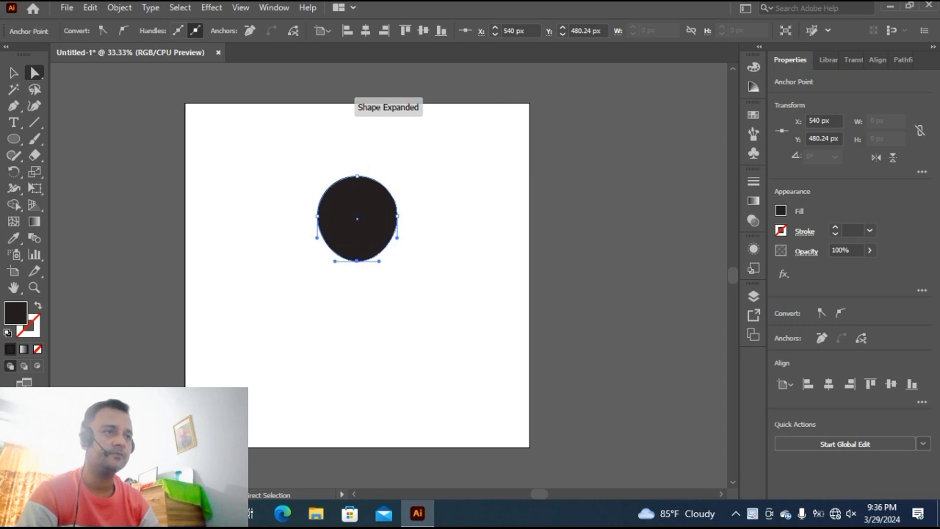
key(Down)
key(Down)
key(Down)
key(Down)
key(Down)
key(Down)
key(Down)
key(Down)
key(Down)
key(Down)
key(Down)
key(Down)
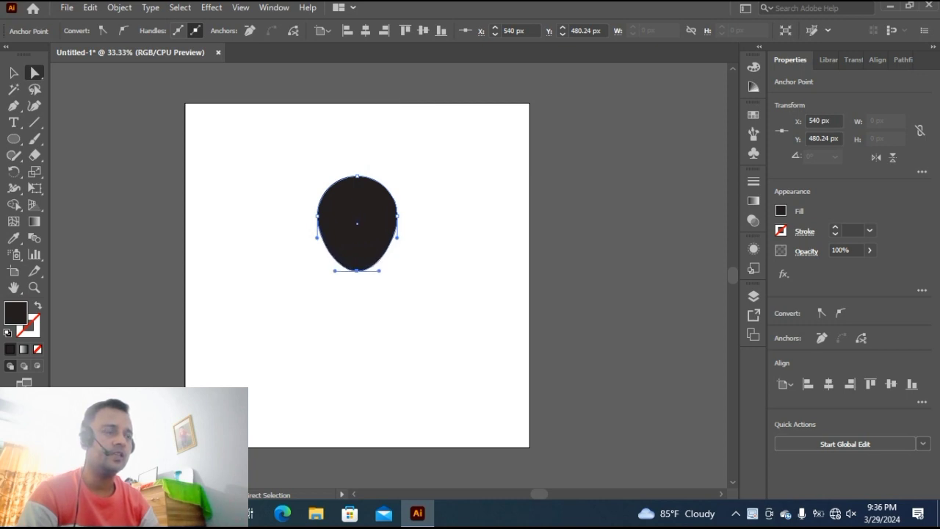
key(Down)
key(Down)
key(Down)
key(Down)
key(Down)
key(Down)
key(Down)
key(Down)
key(Down)
key(Down)
key(Down)
key(Down)
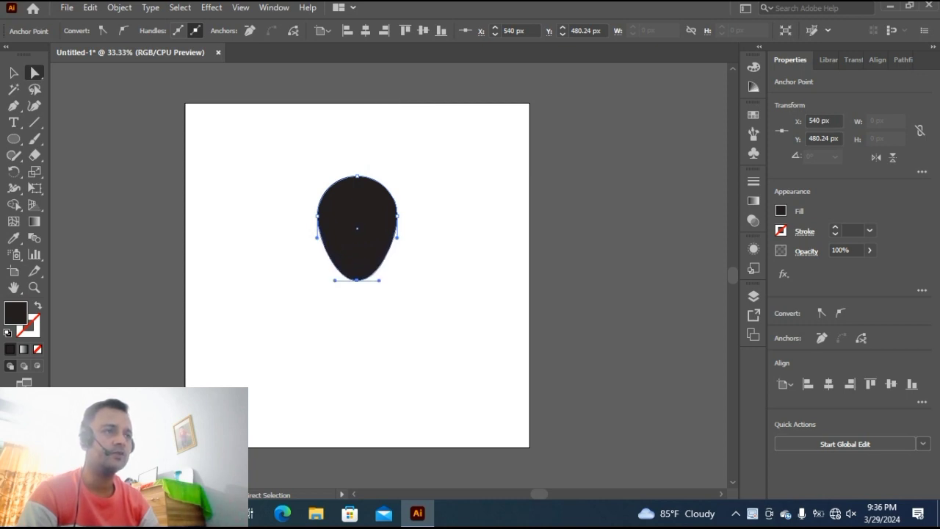
key(Down)
key(Down)
key(Down)
key(Down)
key(Down)
key(Down)
key(Down)
key(Down)
key(Down)
key(Down)
key(Down)
key(Down)
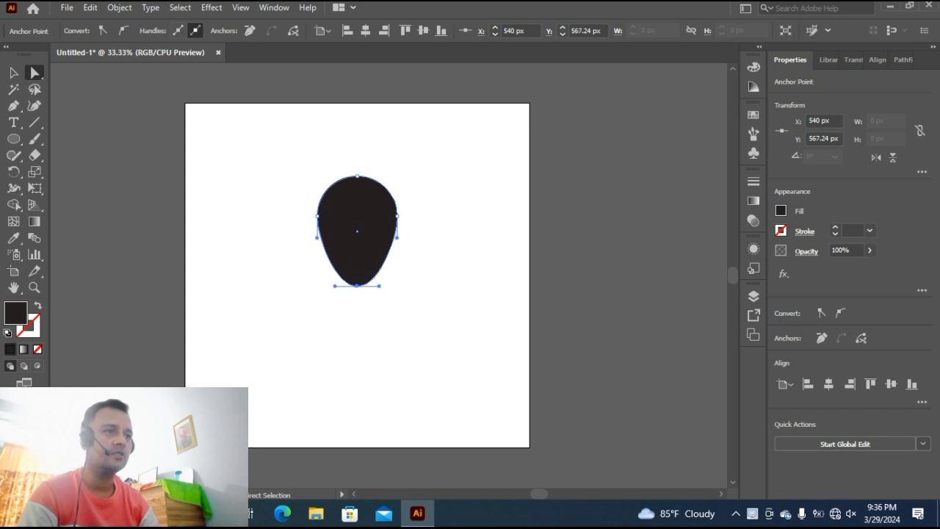
key(Down)
key(Down)
key(Down)
key(Down)
key(Down)
key(Down)
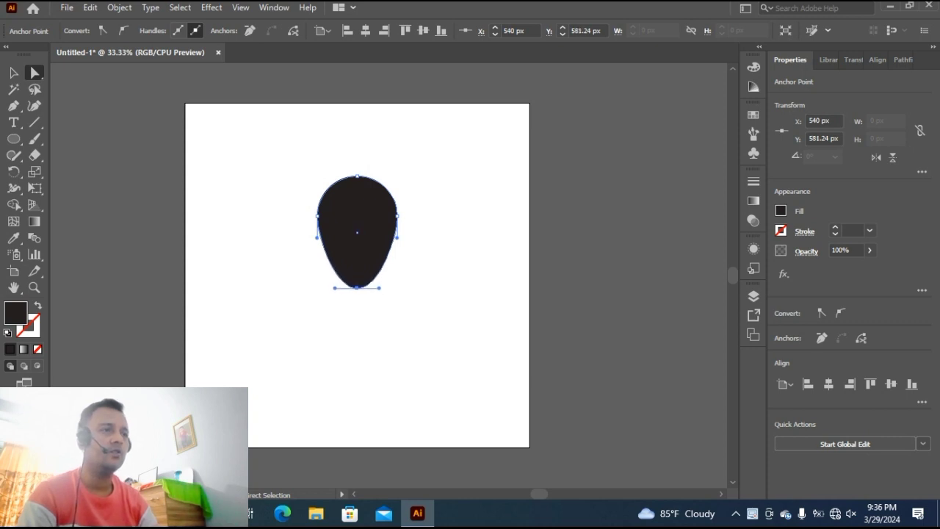
key(Down)
key(Down)
key(Down)
key(Down)
key(Down)
key(Down)
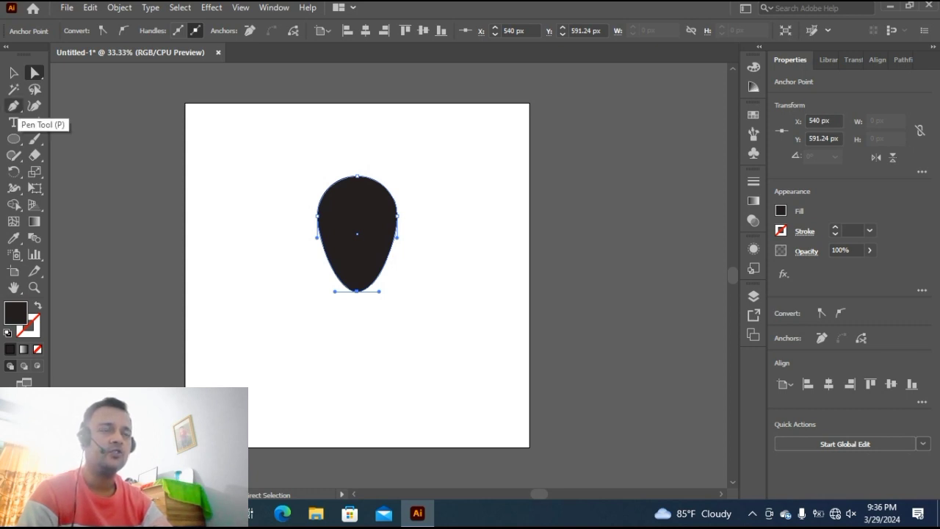
- Convert the bottom anchor to a sharp tip and narrow the teardrop to about 164 px wide
right_click(13, 107)
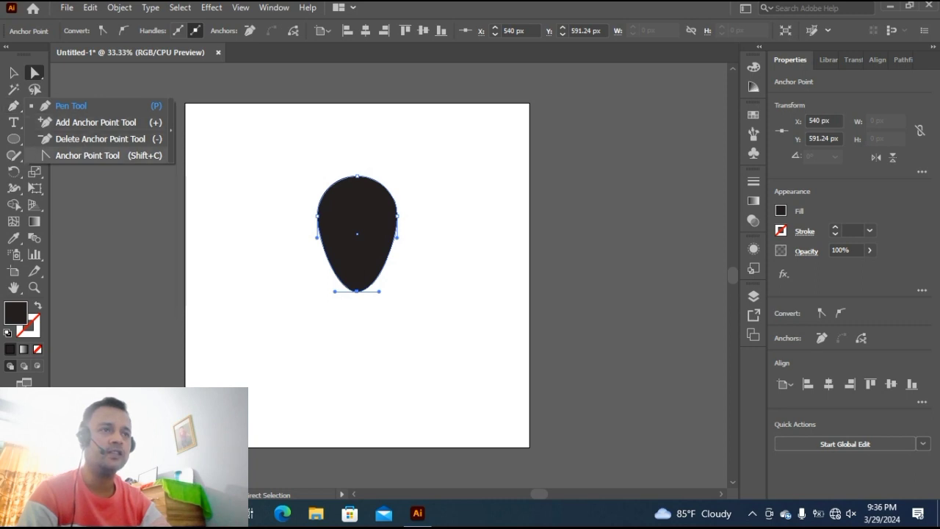
click(86, 155)
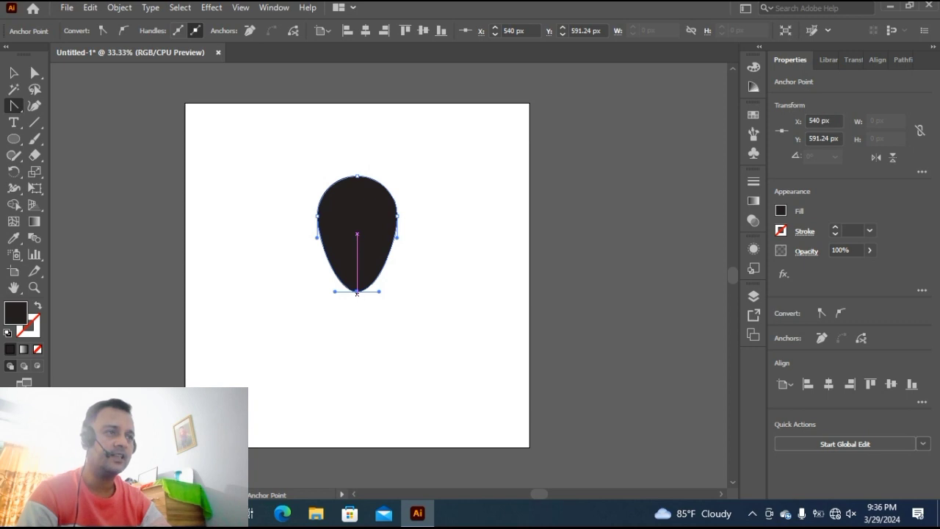
click(357, 291)
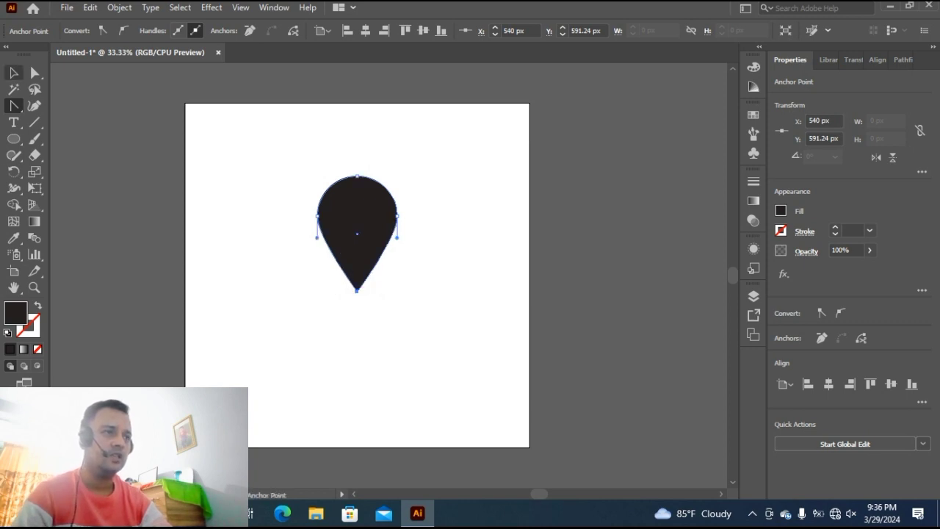
key(v)
drag(397, 234, 358, 233)
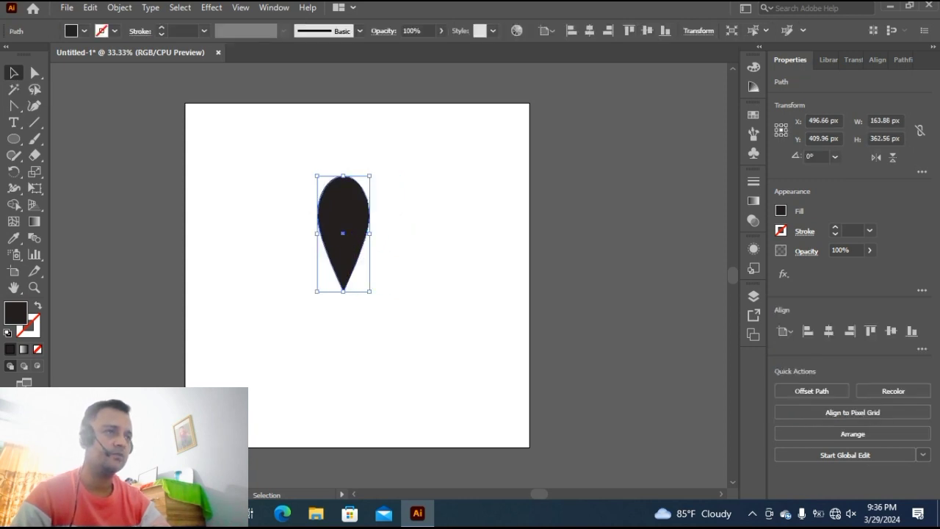
- Centre the teardrop, scale it to 94.48 × 209.02 px, and move it near the artboard top
click(828, 331)
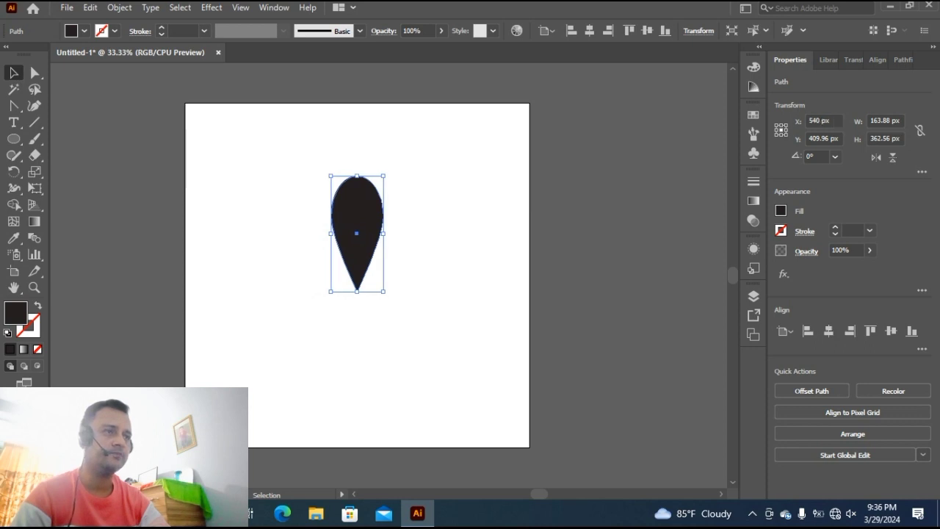
drag(384, 176, 373, 200)
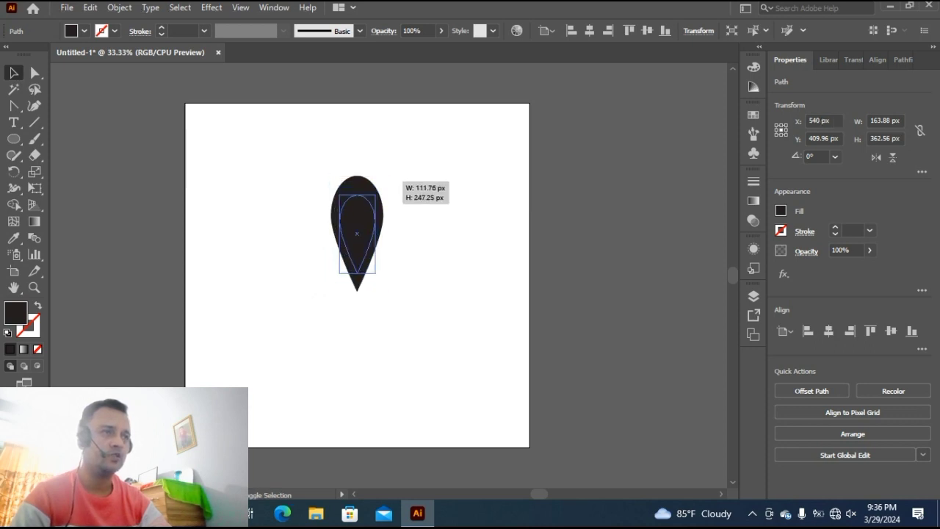
drag(357, 233, 357, 191)
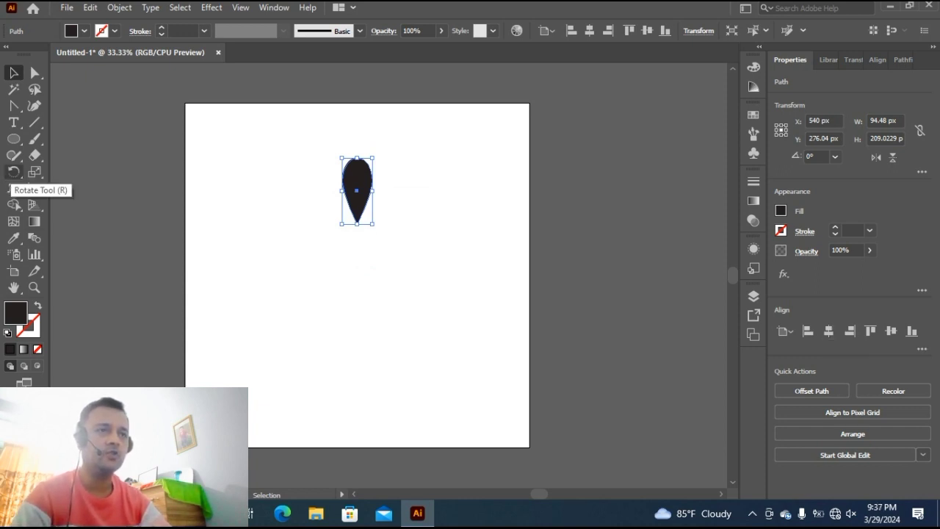
click(13, 171)
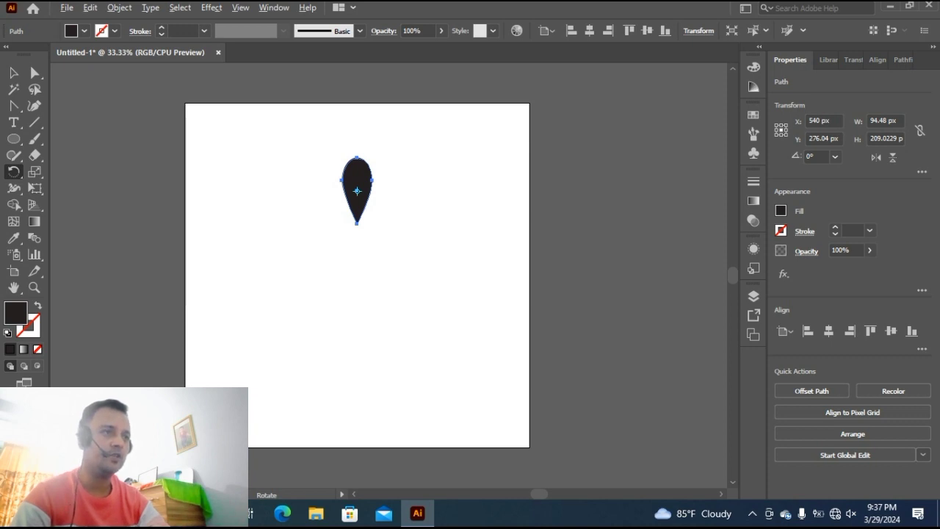
- Copy the teardrop rotated 360/12 (30°) around the artboard centre, keeping just one copy
alt+click(357, 278)
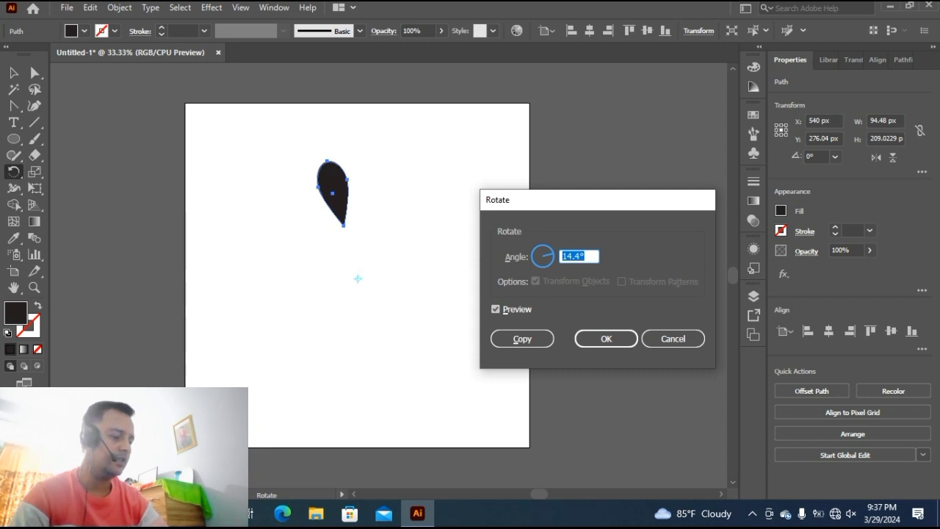
text(360)
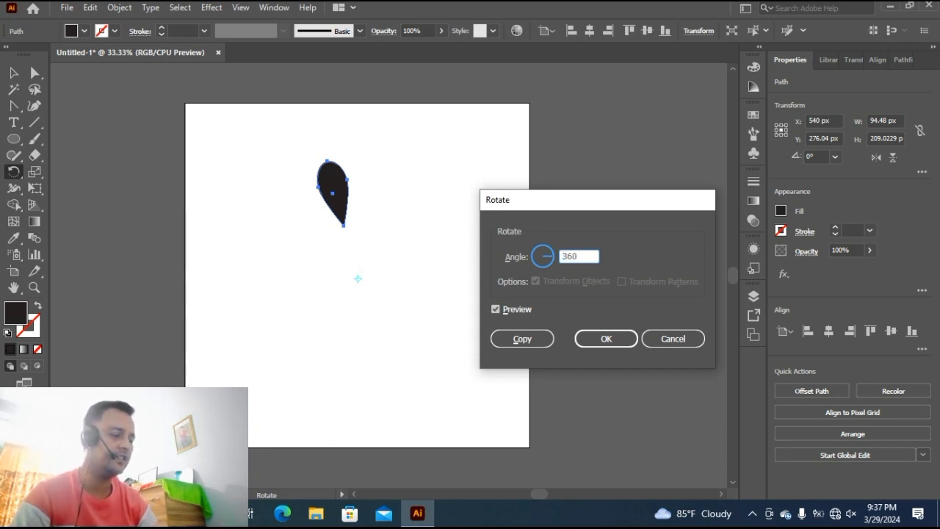
text(/)
text(12)
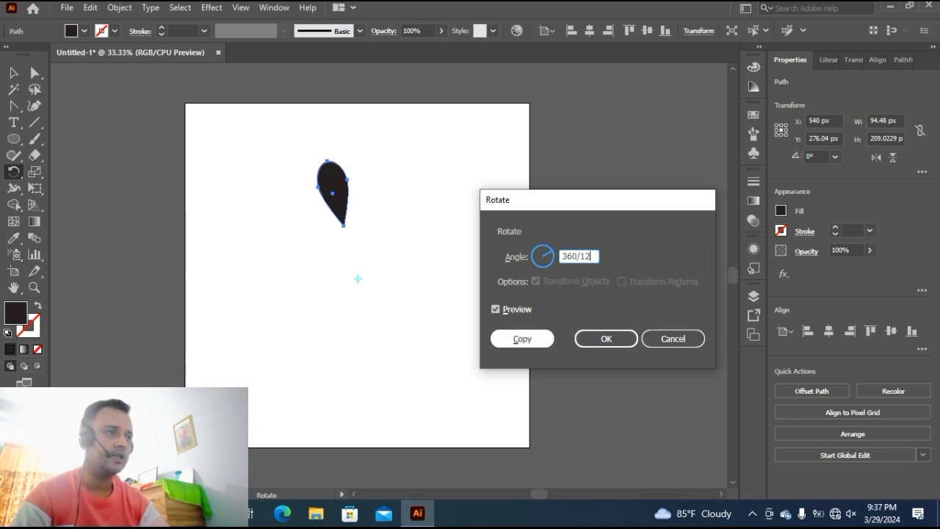
click(522, 338)
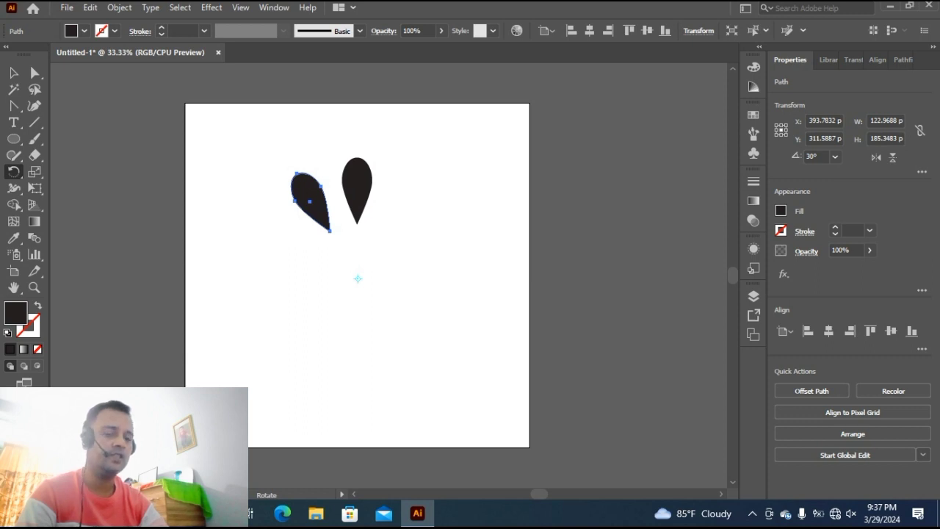
key(ctrl+d)
key(ctrl+d)
key(ctrl+d)
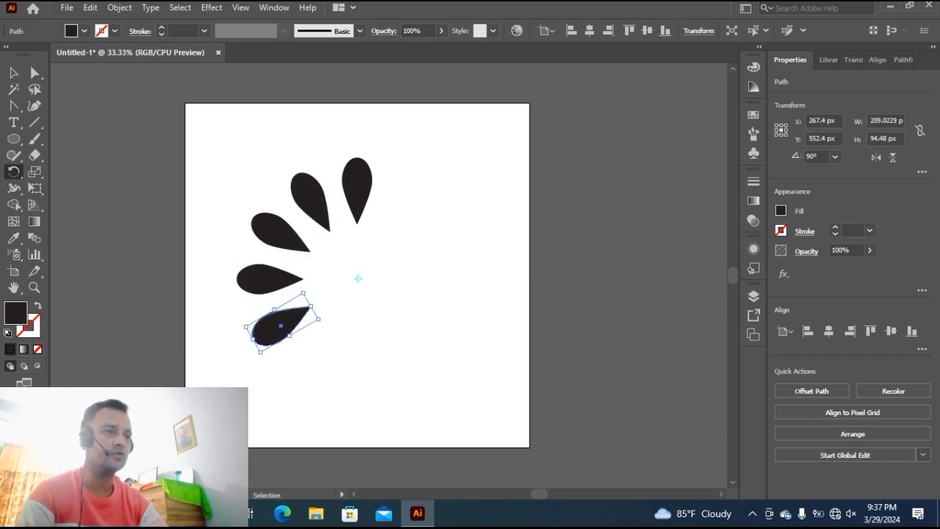
key(ctrl+d)
key(ctrl+d)
key(ctrl+d)
key(ctrl+d)
key(ctrl+d)
key(ctrl+d)
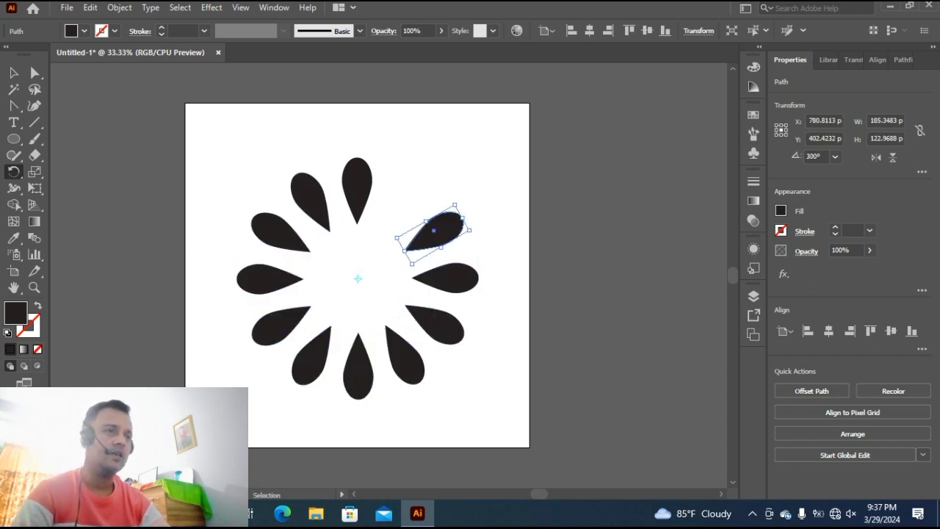
key(ctrl+d)
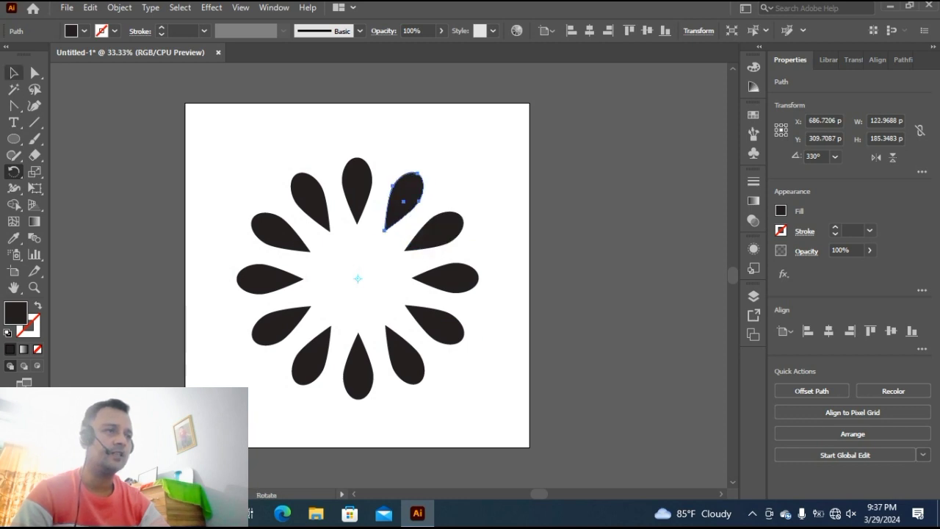
key(ctrl+z)
key(ctrl+z)
key(ctrl+z)
key(ctrl+z)
key(ctrl+z)
key(ctrl+z)
key(ctrl+z)
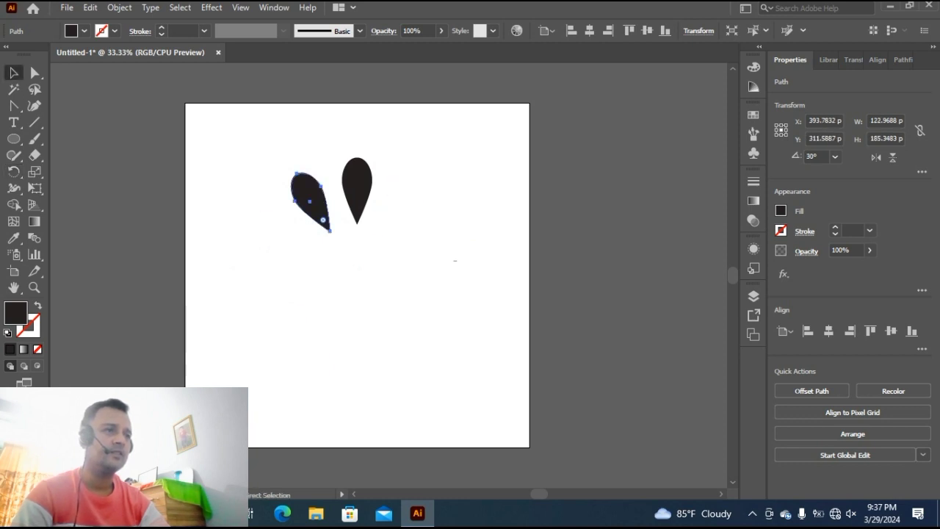
key(ctrl+z)
key(ctrl+z)
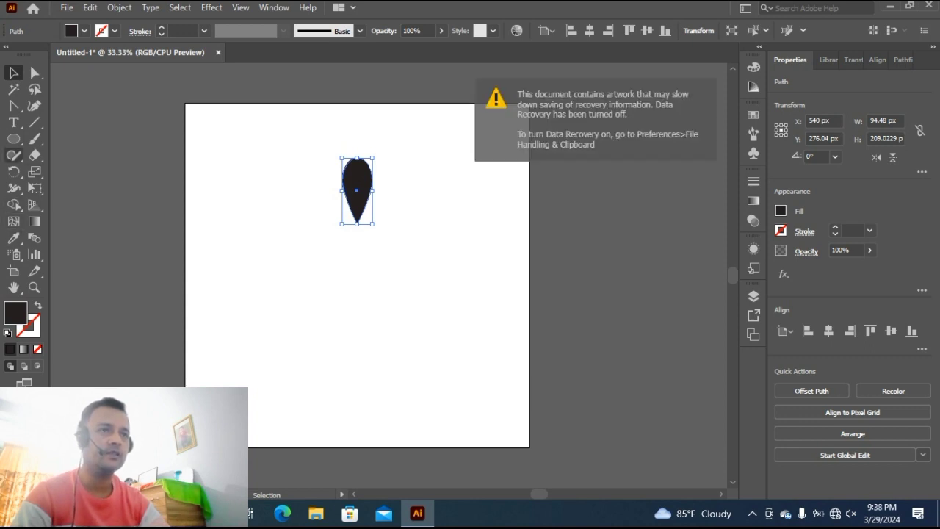
click(14, 171)
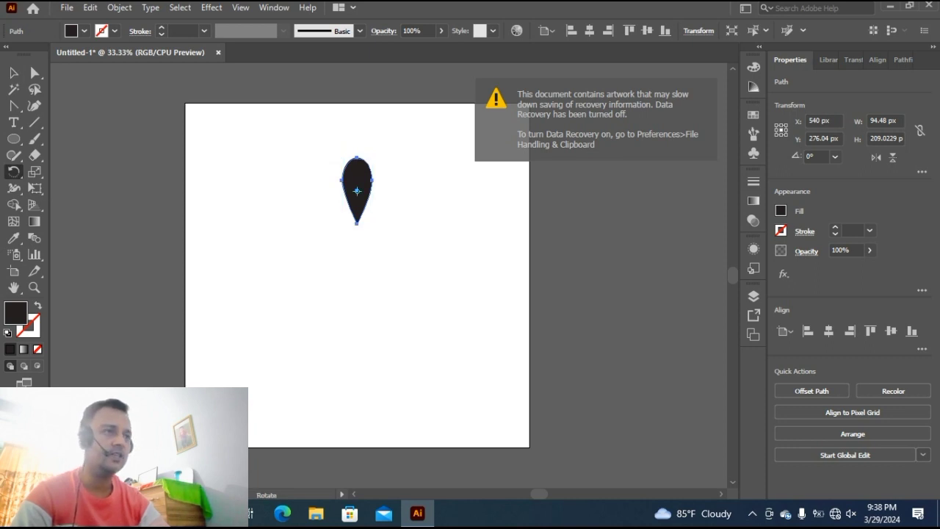
alt+click(357, 290)
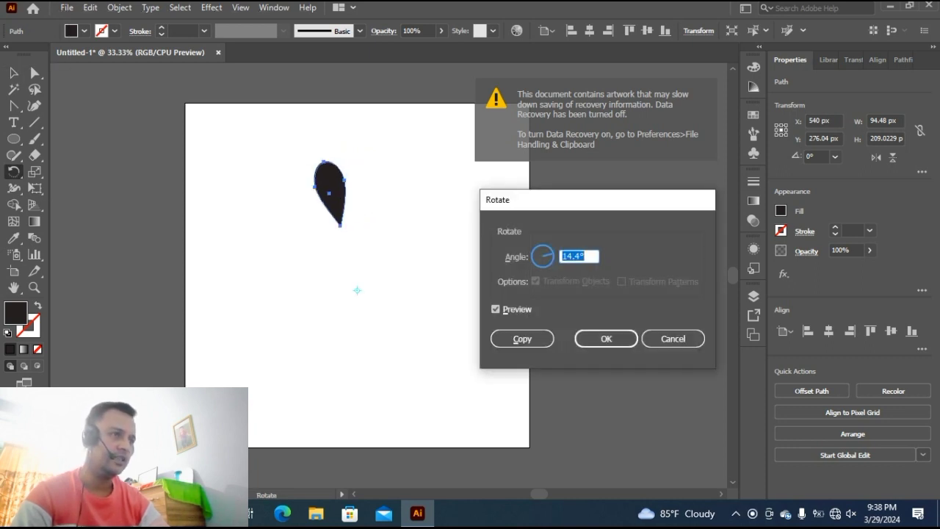
text(360)
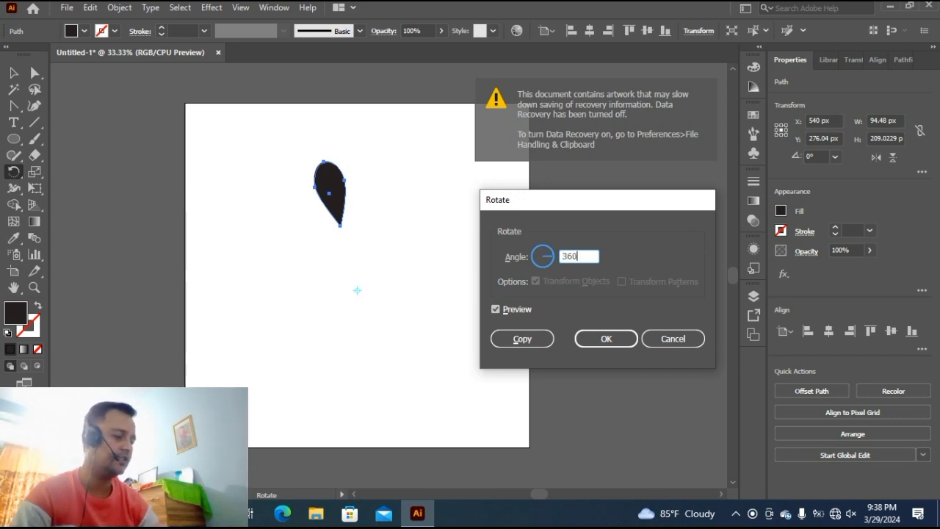
text(/25)
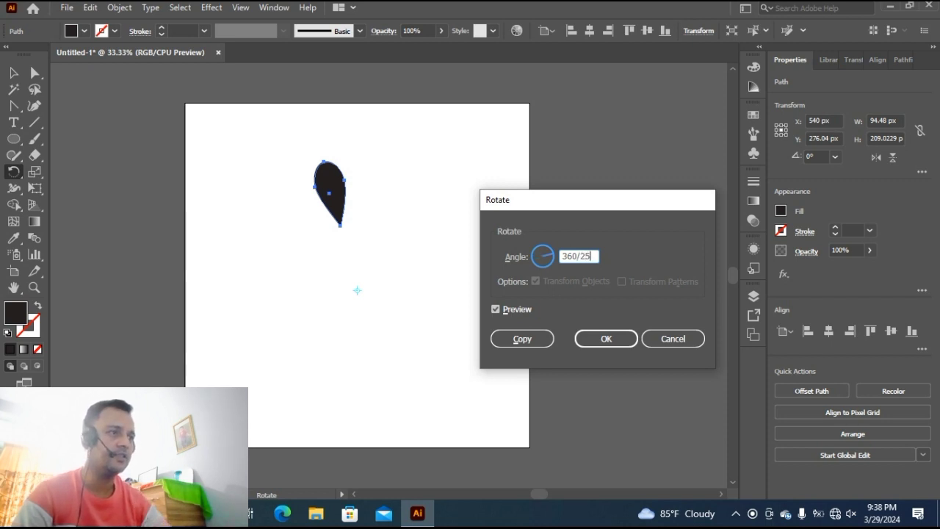
key(Tab)
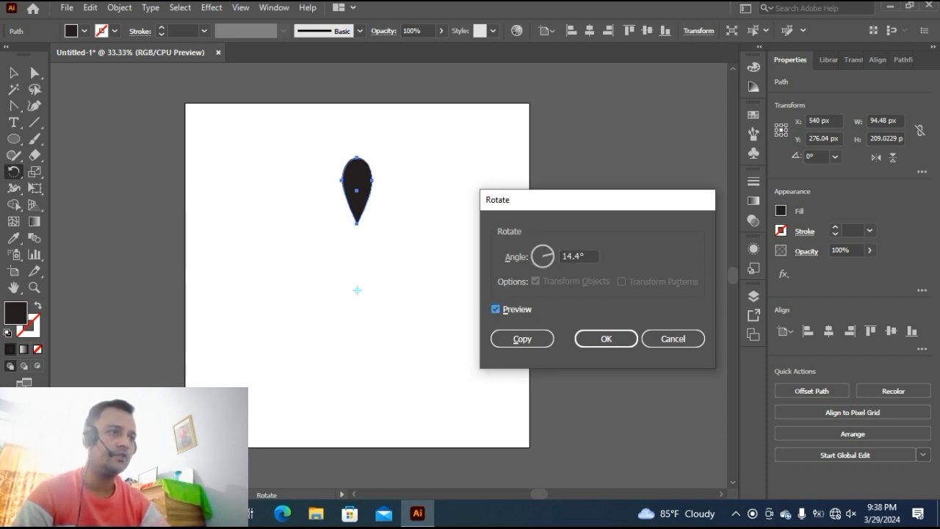
key(space)
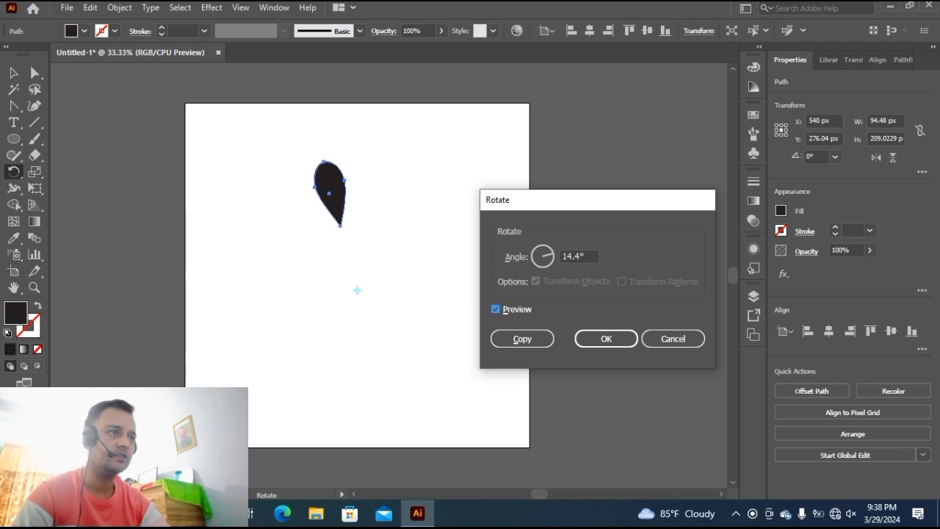
key(Tab)
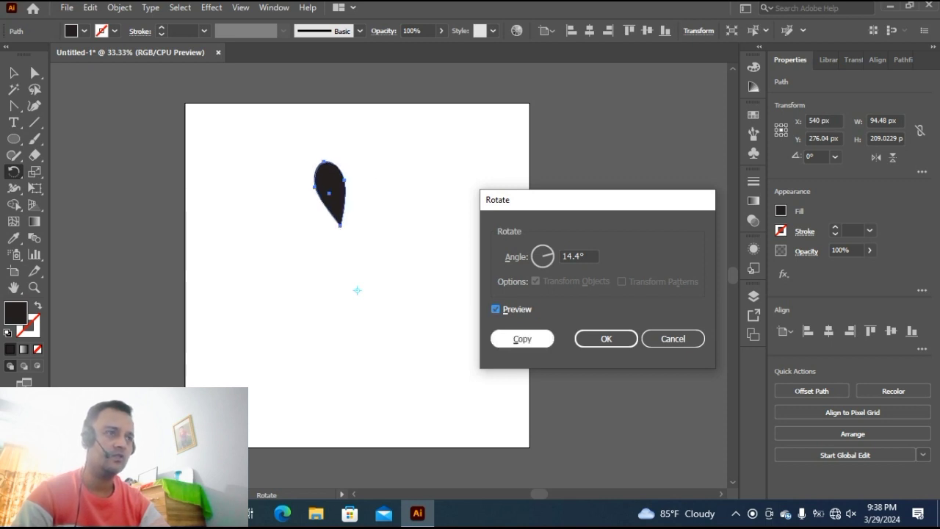
key(space)
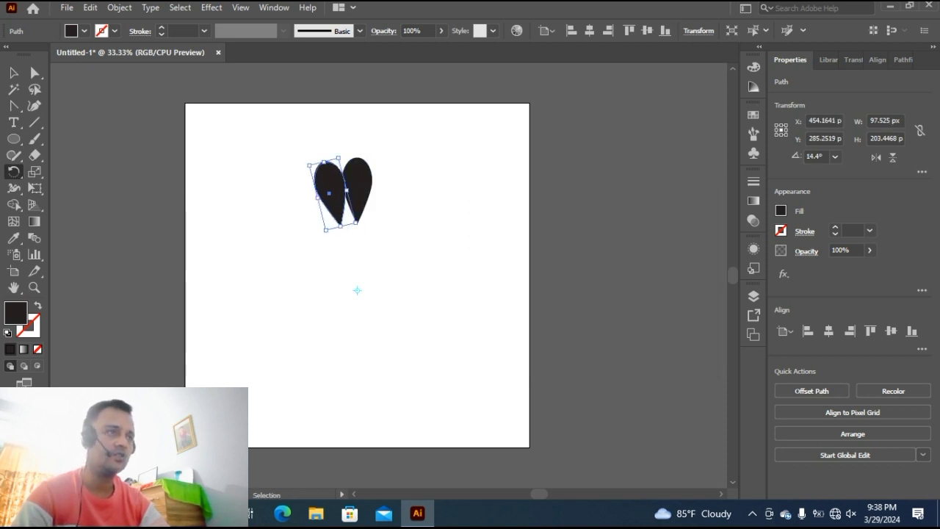
key(ctrl+z)
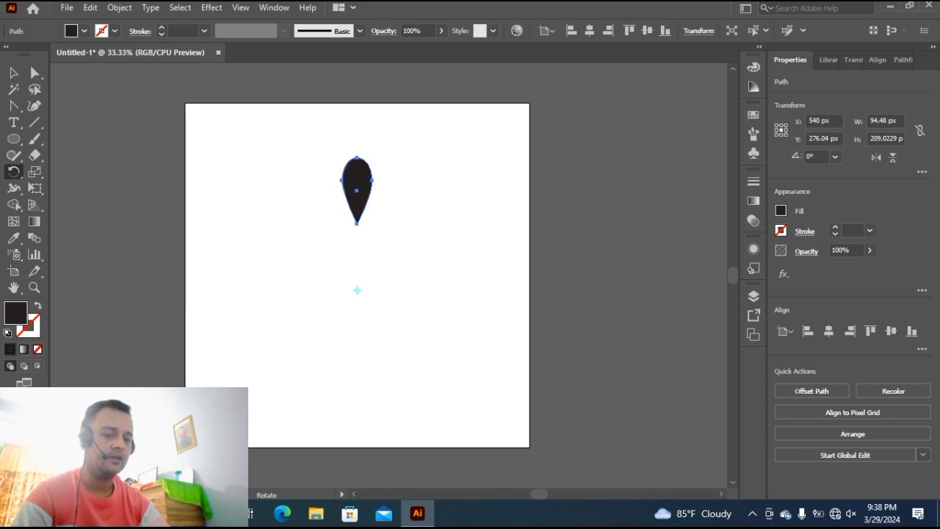
- Rotate-copy the teardrop by 360/20 (18°) around the artboard centre, repeat three times, then deselect
alt+click(356, 290)
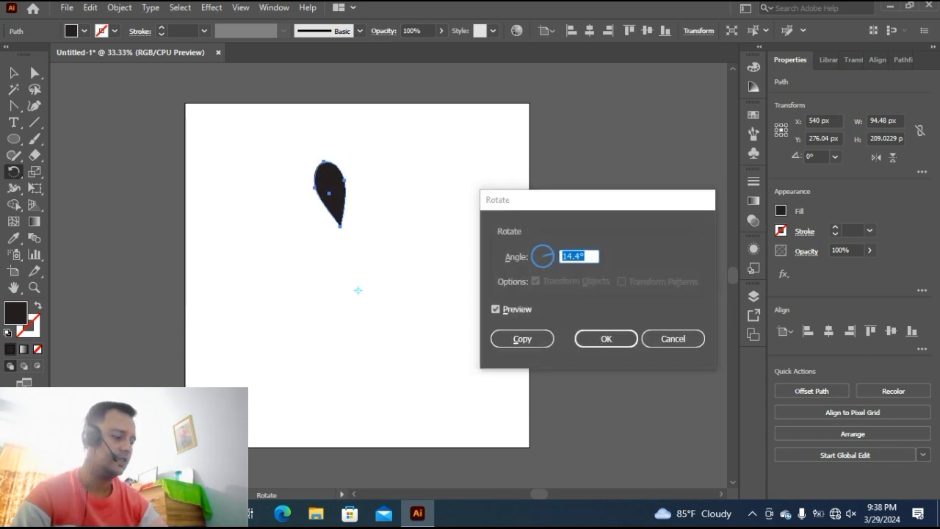
text(360)
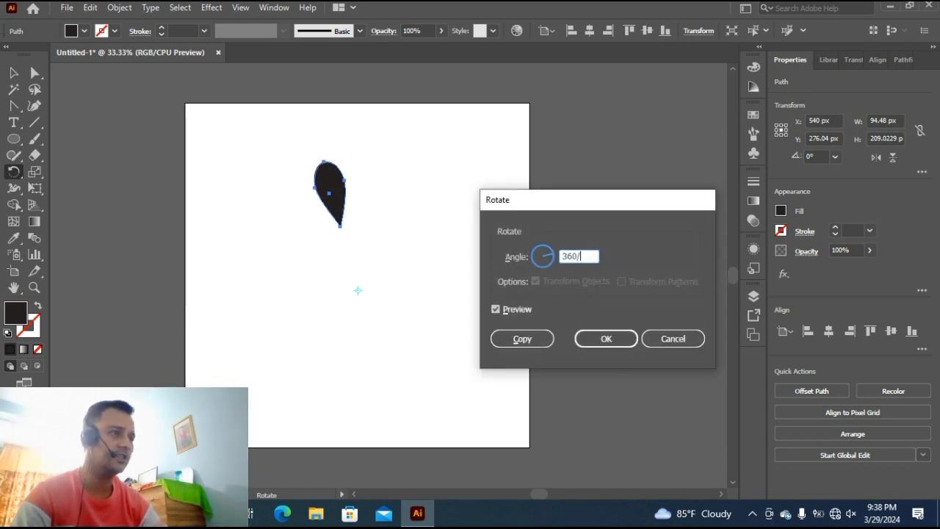
text(/20)
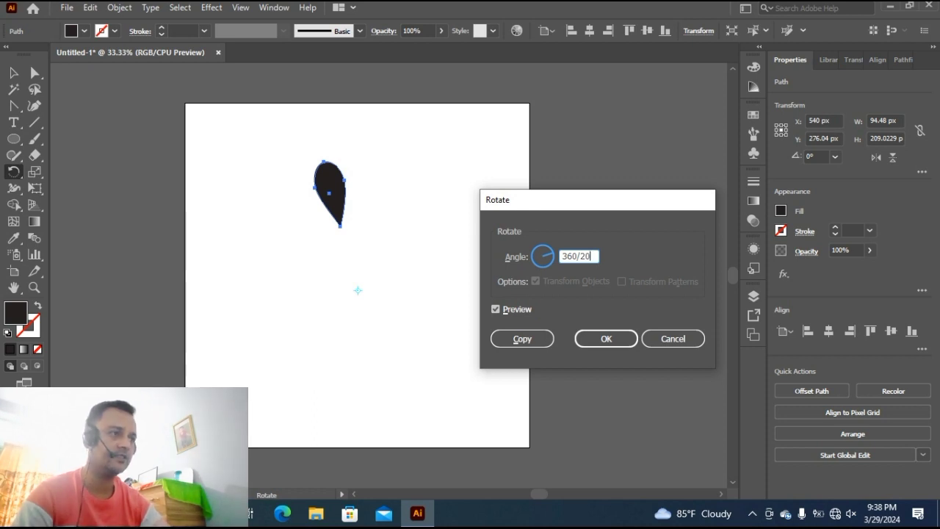
key(alt+c)
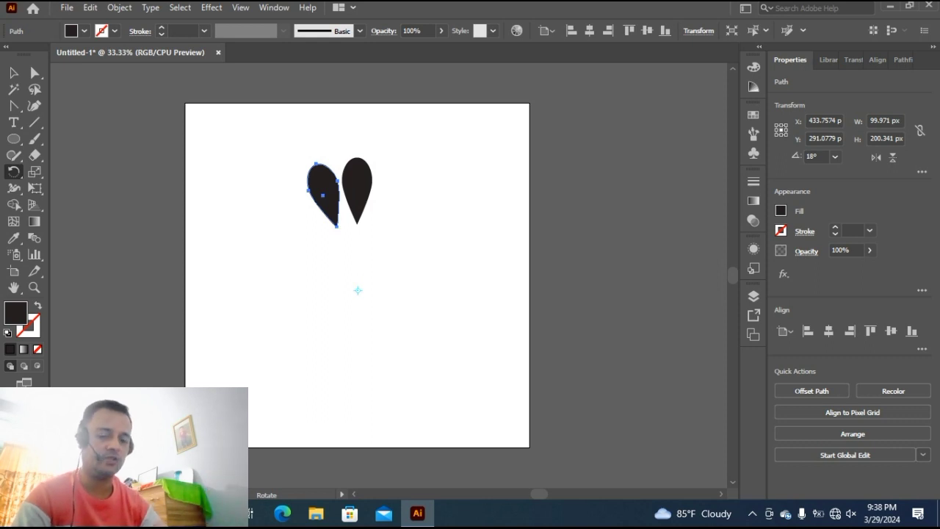
key(ctrl+d)
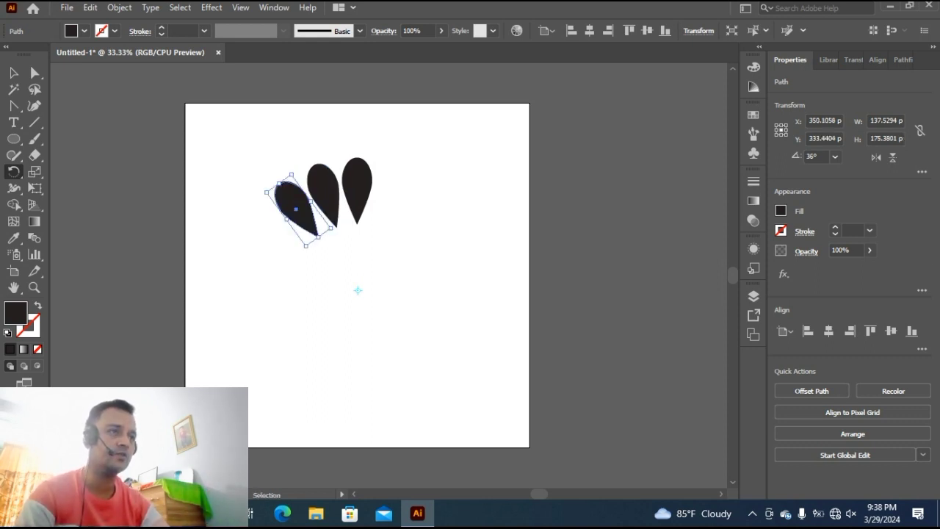
key(ctrl+d)
key(ctrl+d)
key(ctrl+d)
key(ctrl+d)
key(ctrl+d)
key(ctrl+d)
key(ctrl+d)
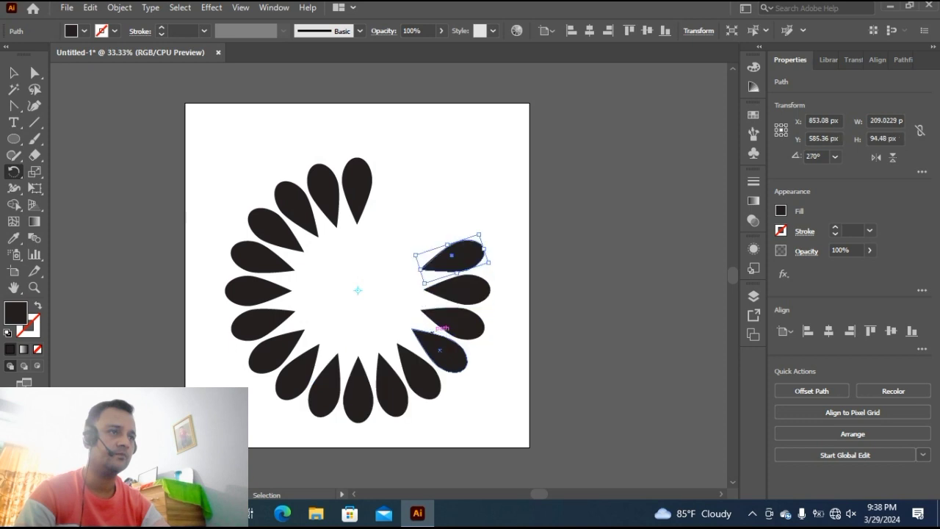
key(ctrl+d)
key(ctrl+d)
key(ctrl+d)
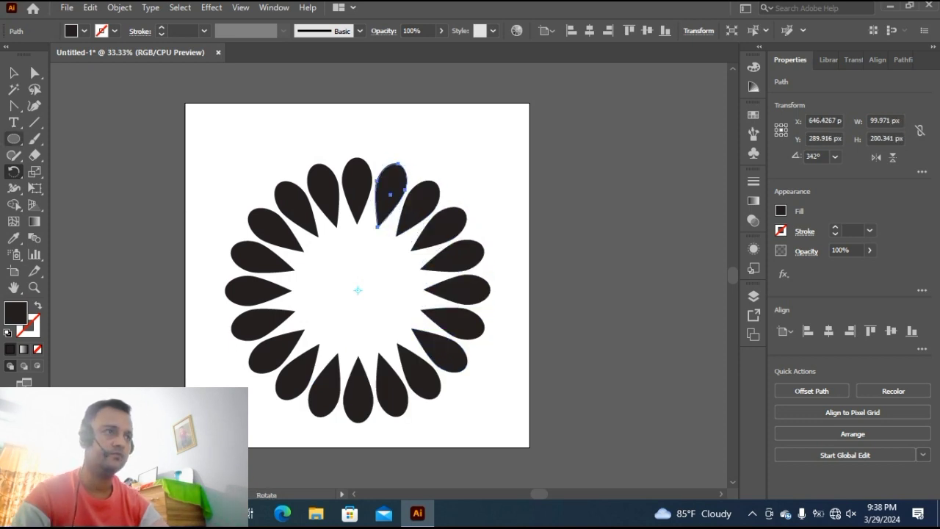
click(13, 73)
click(440, 147)
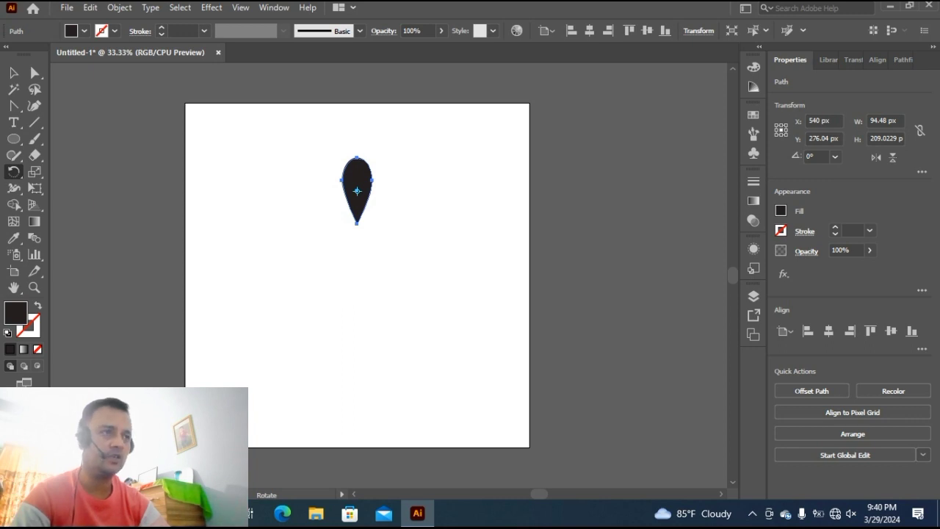
- Rotate-copy the teardrop by 360/14 (25.71°) around a pivot just below it, repeating three times
alt+click(357, 249)
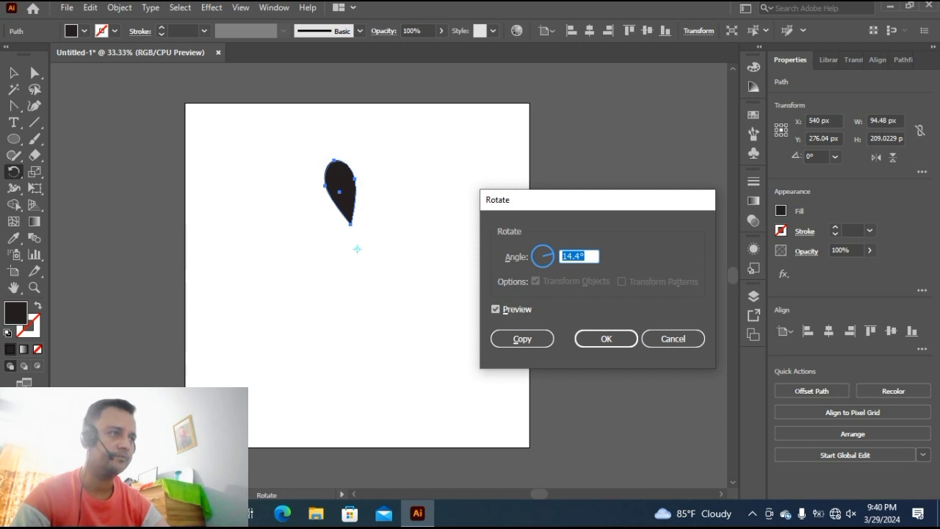
text(30)
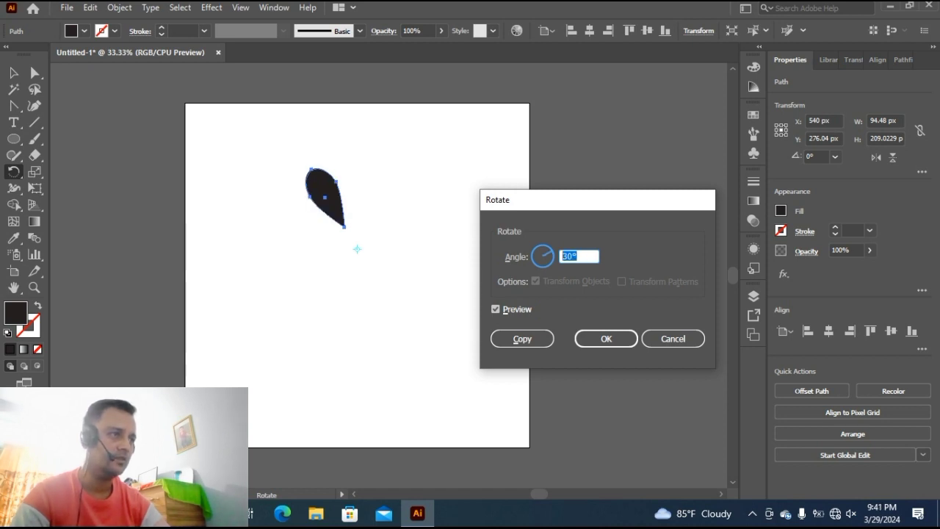
text(60)
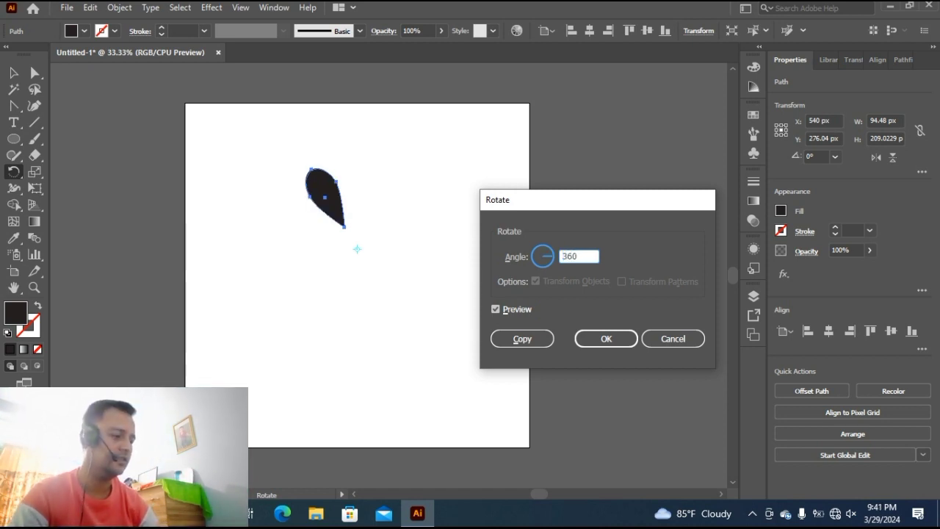
text(/14)
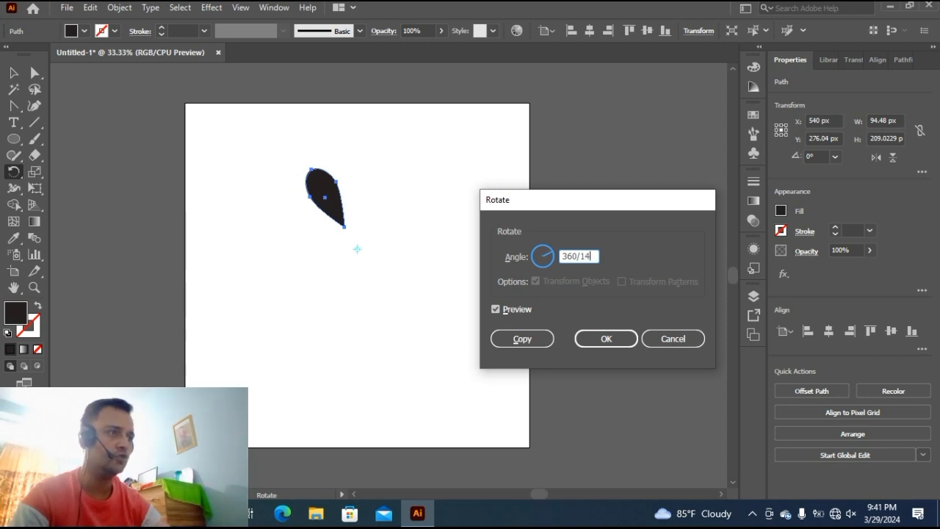
key(alt+p)
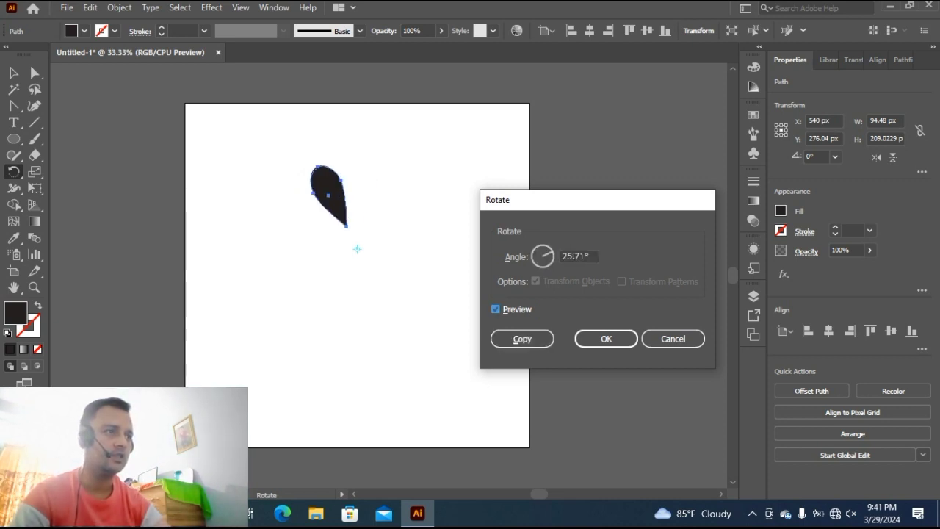
key(alt+c)
key(ctrl+d)
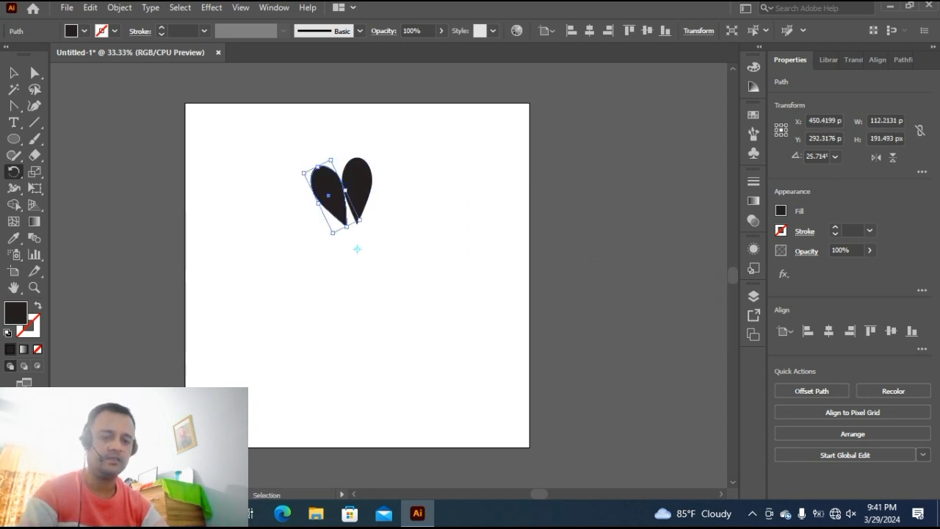
key(ctrl+d)
key(ctrl+d)
key(ctrl+d)
key(ctrl+d)
key(ctrl+d)
key(ctrl+d)
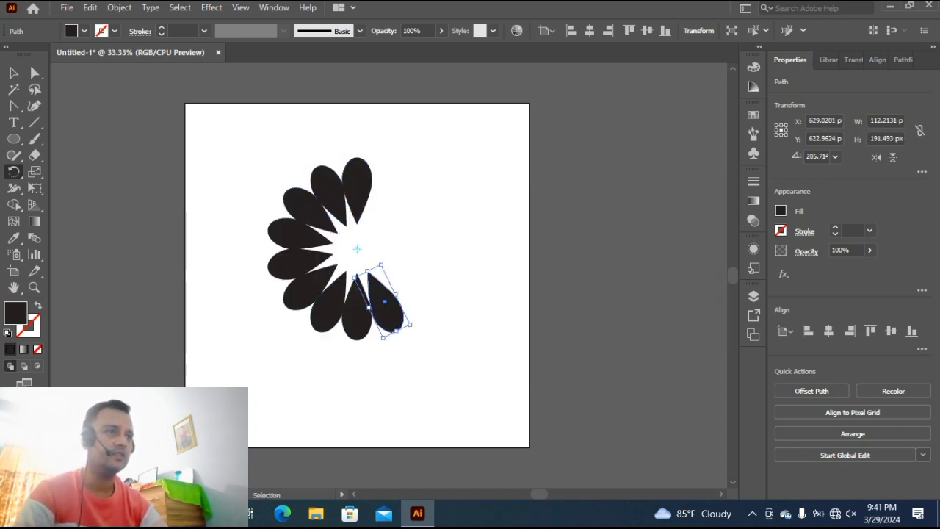
key(ctrl+d)
key(ctrl+d)
key(ctrl+d)
key(ctrl+d)
key(ctrl+d)
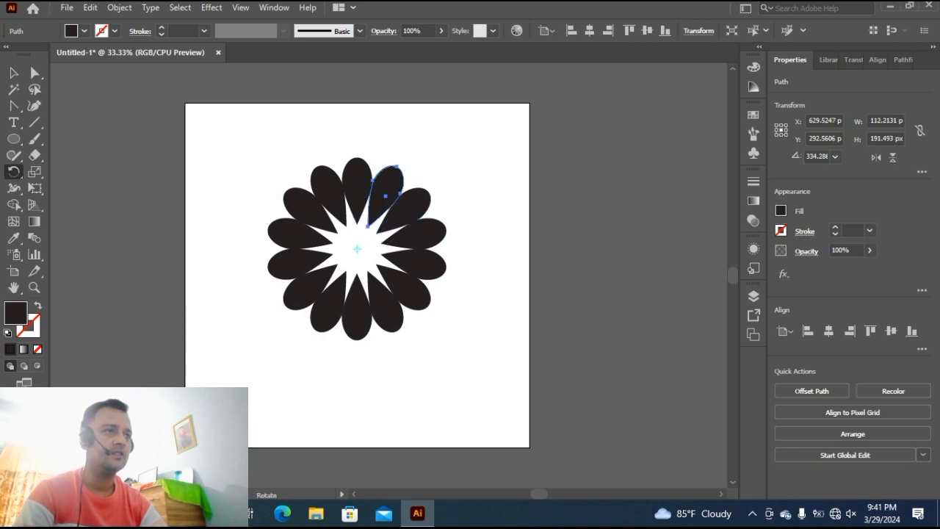
- Group all 14 petals and centre the flower horizontally and vertically on the artboard
key(v)
click(245, 132)
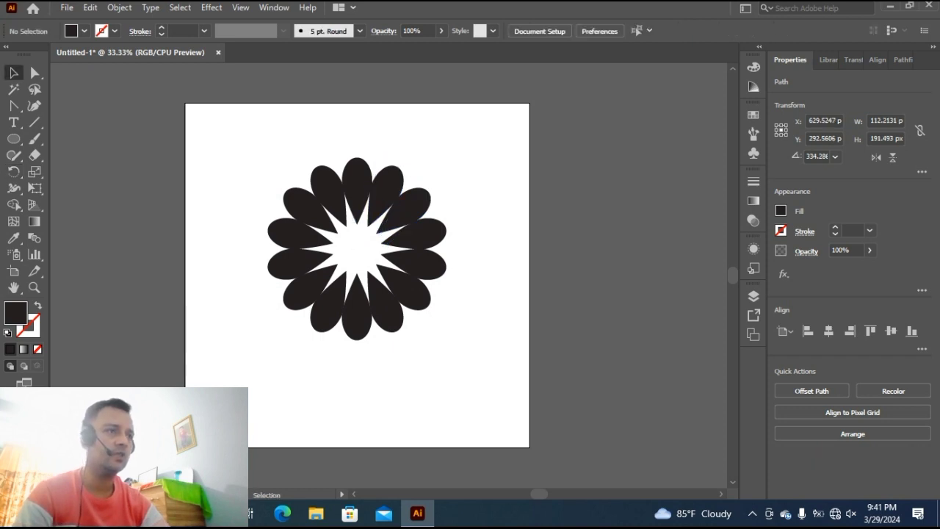
mouse_move(245, 132)
mouse_down()
mouse_move(430, 272)
mouse_move(489, 373)
mouse_up()
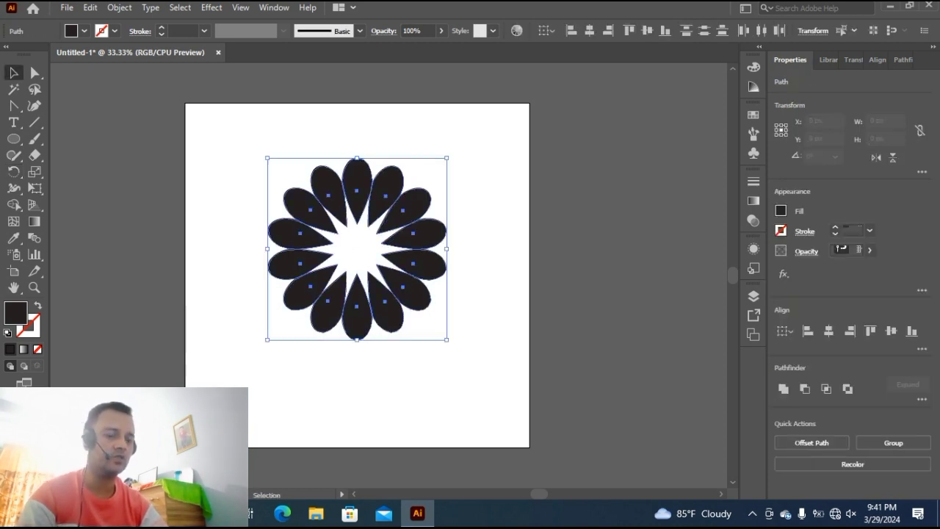
key(ctrl+g)
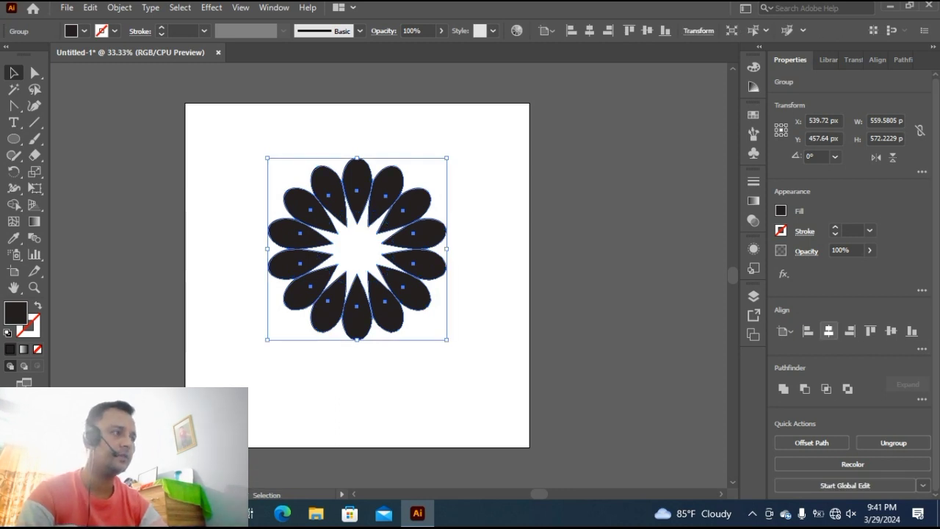
click(828, 331)
click(890, 330)
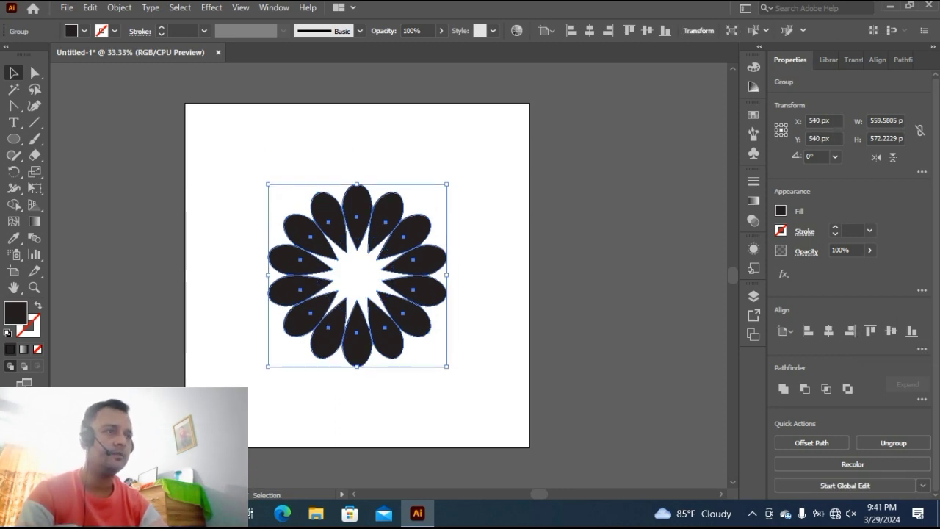
- Deselect, then reselect the whole flower and delete it
key(ctrl+shift+a)
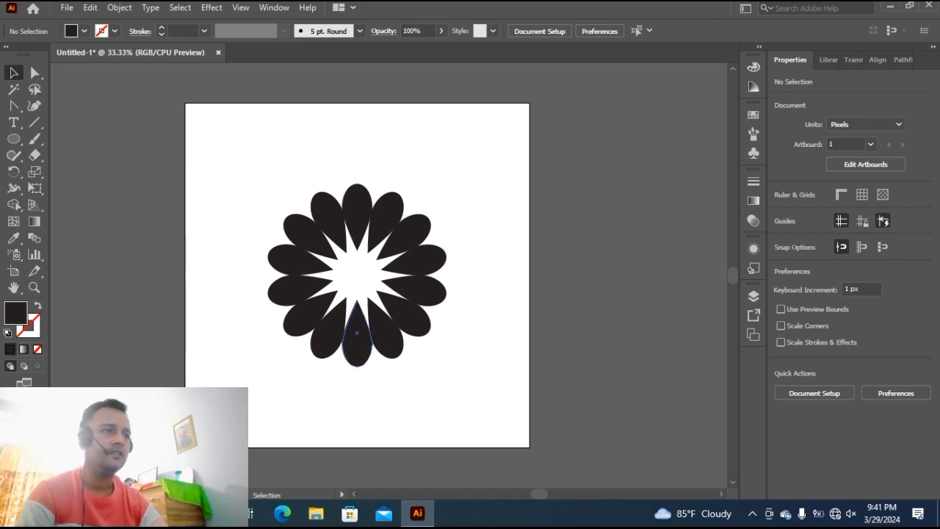
drag(187, 123, 508, 351)
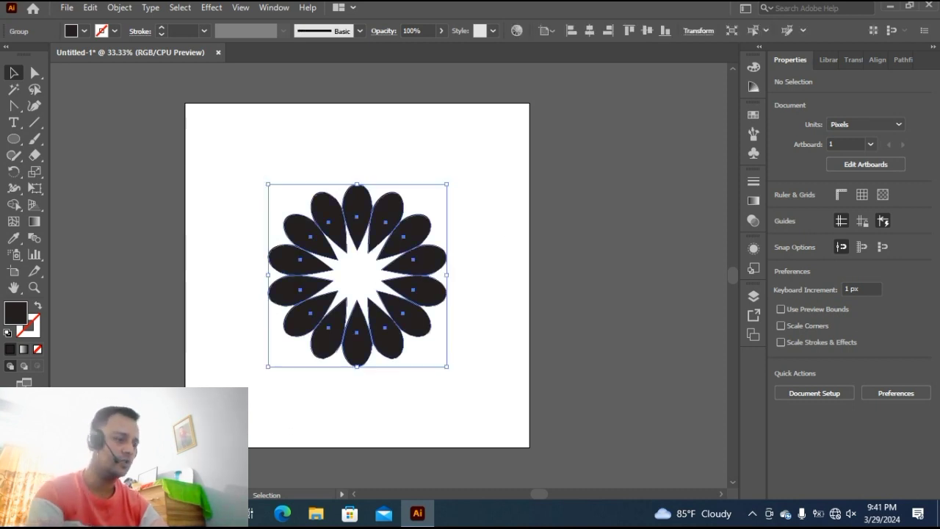
key(Delete)
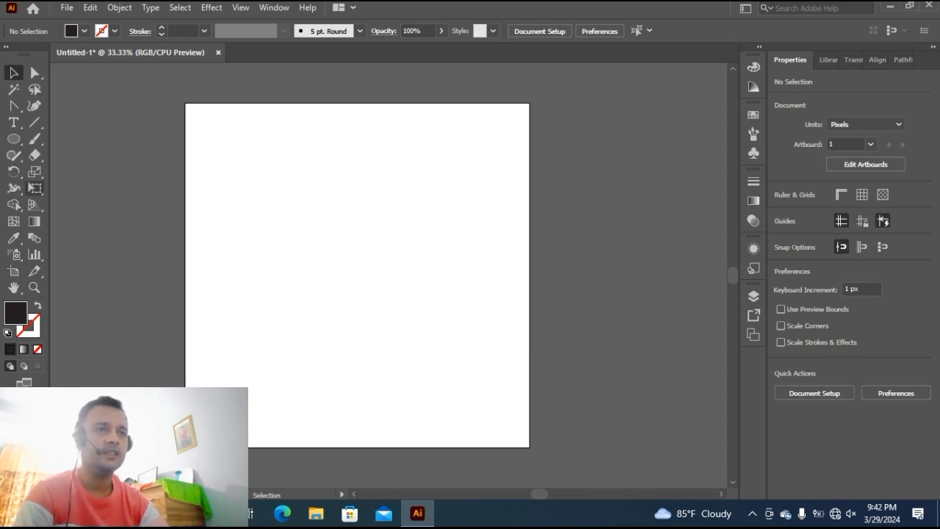
- Create a black Polygon-tool triangle with Radius 50 px and 3 sides
click(14, 139)
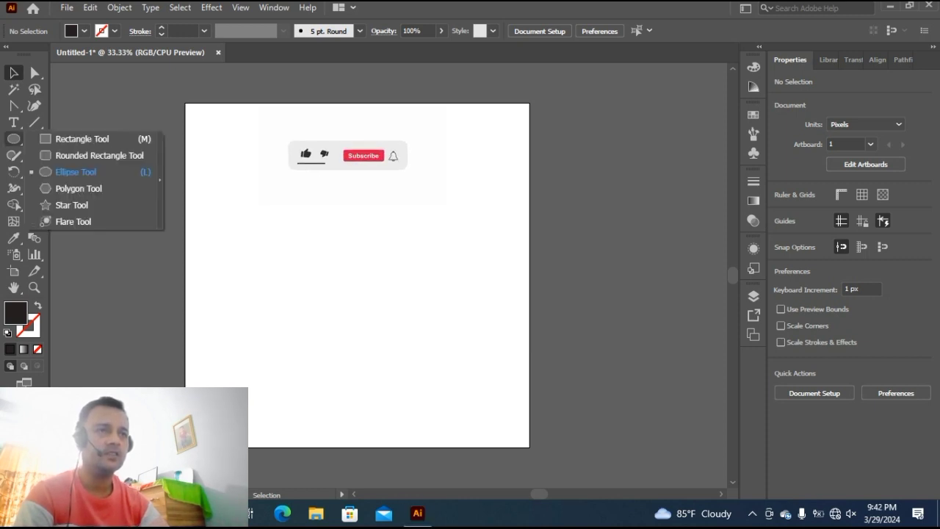
click(79, 188)
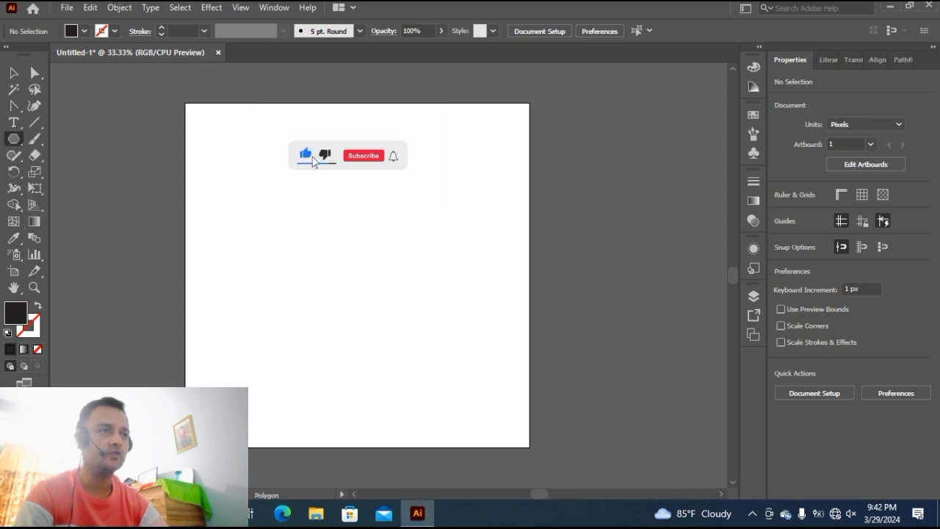
click(398, 165)
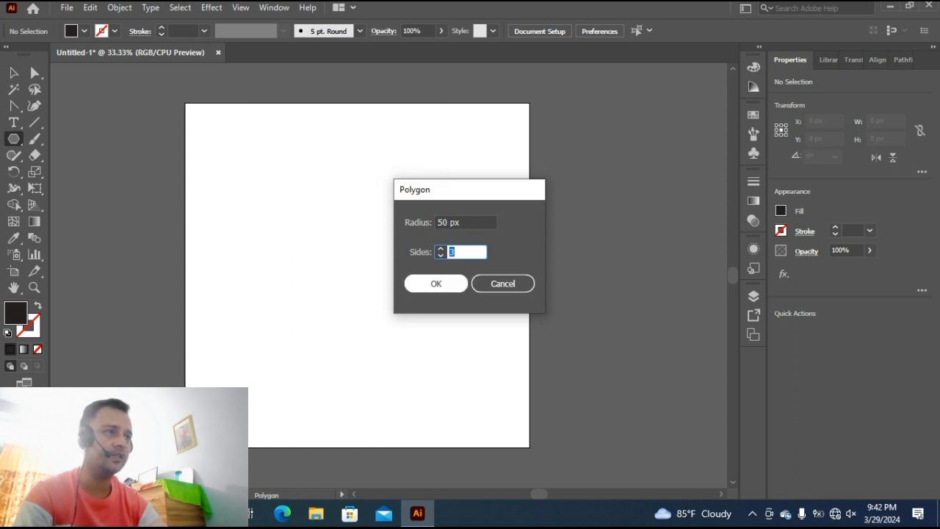
key(Return)
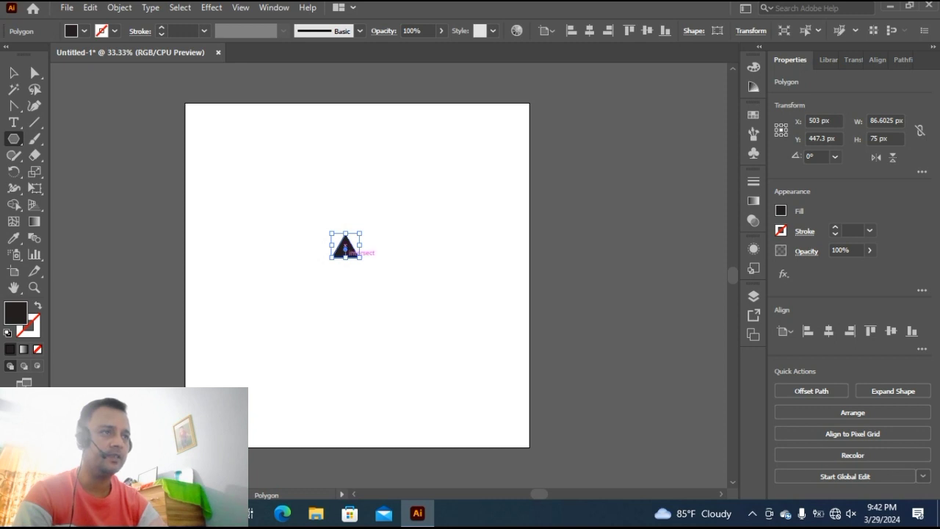
- Stretch the triangle taller, halve its width, and centre it on the artboard
drag(345, 257, 345, 385)
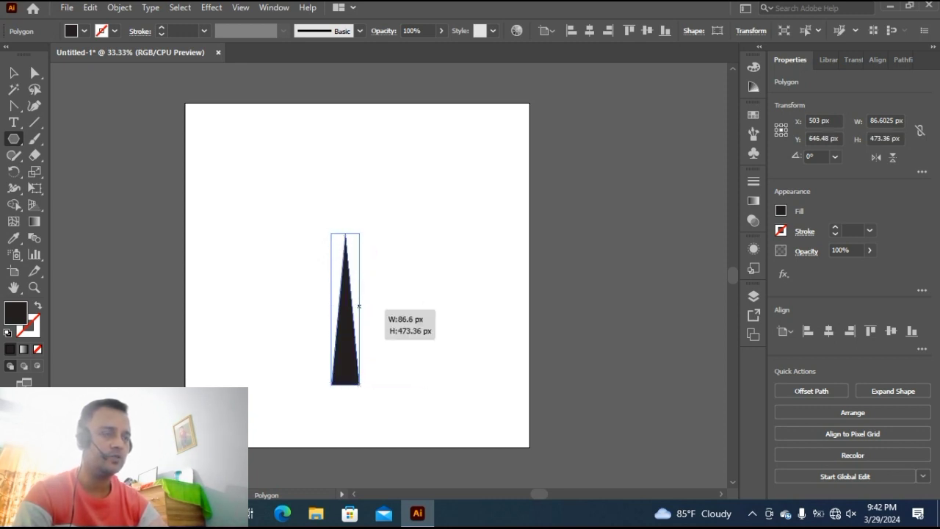
drag(359, 307, 347, 309)
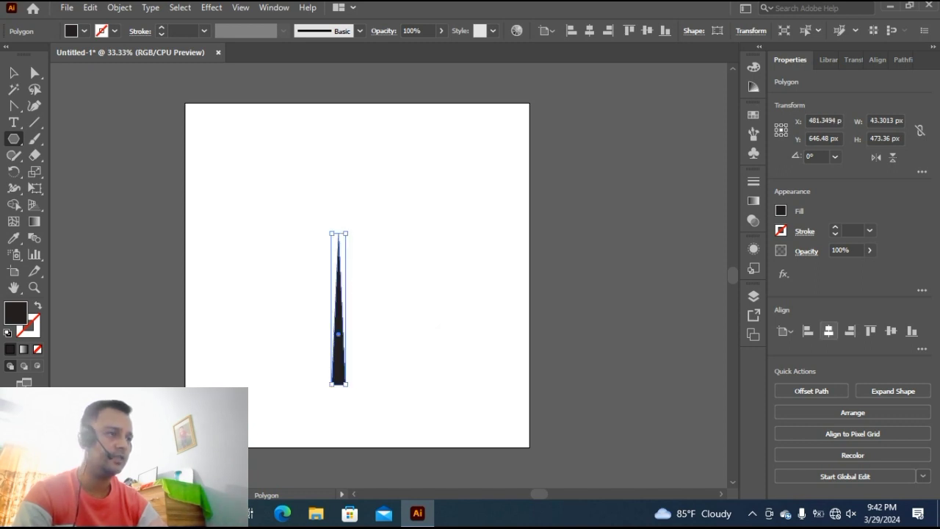
click(828, 330)
click(891, 331)
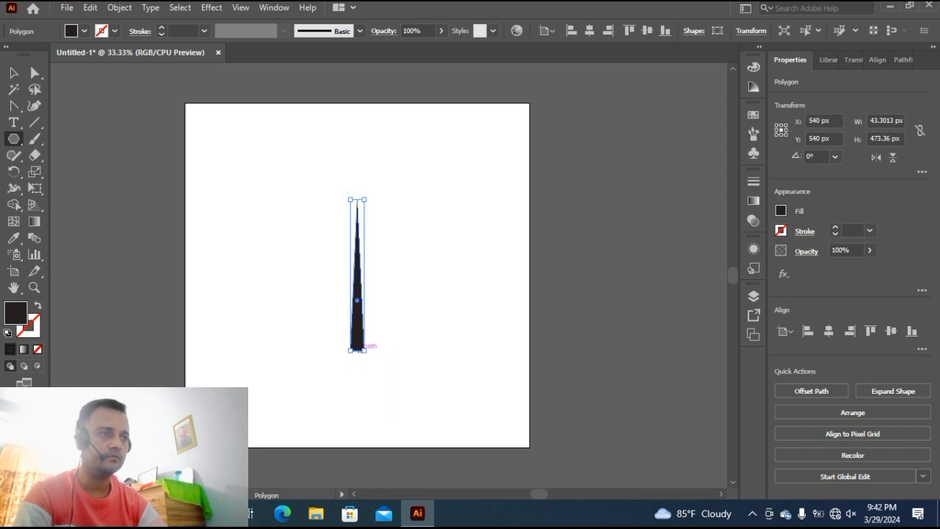
- Reshape it into a 21.65 × 204 px spike and centre it horizontally
drag(358, 350, 363, 266)
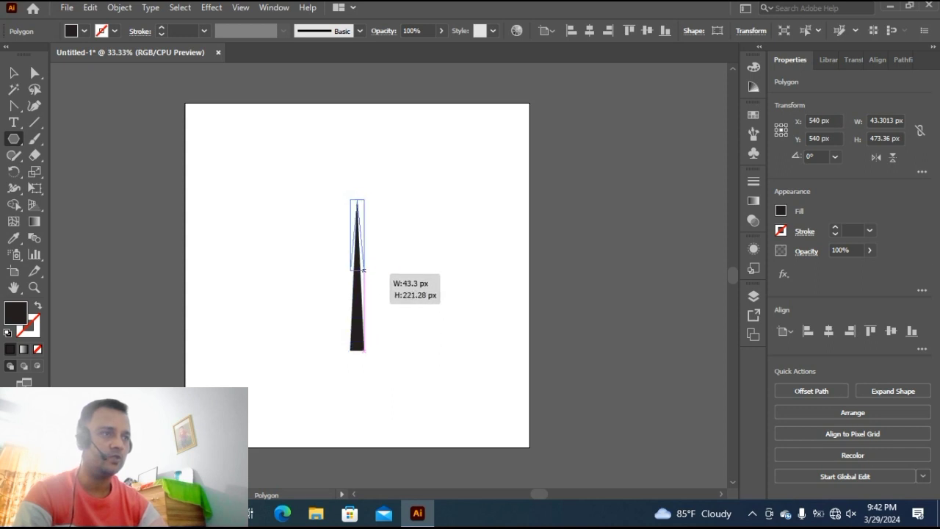
drag(363, 266, 359, 265)
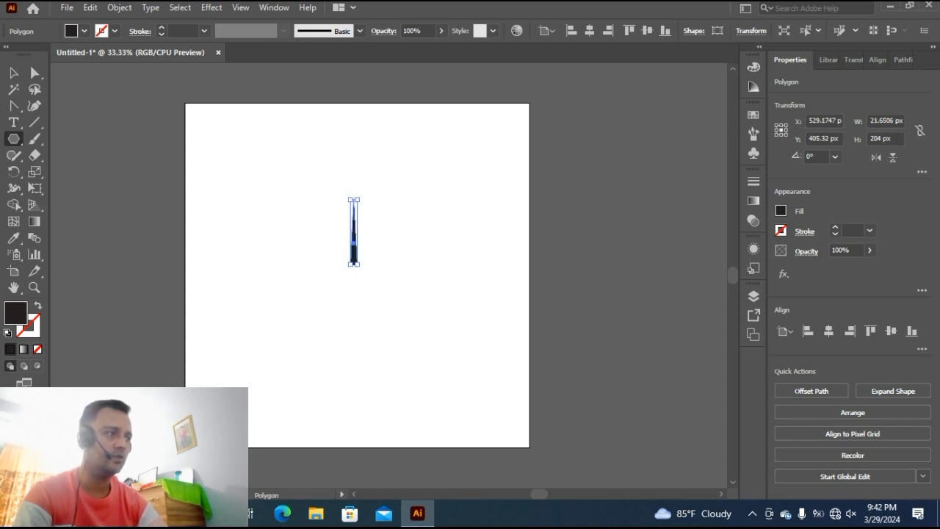
click(828, 330)
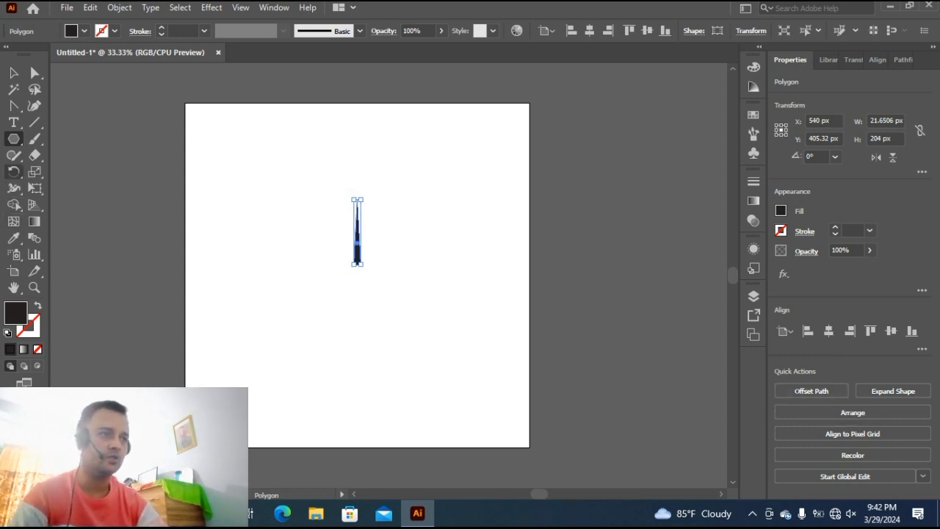
click(13, 171)
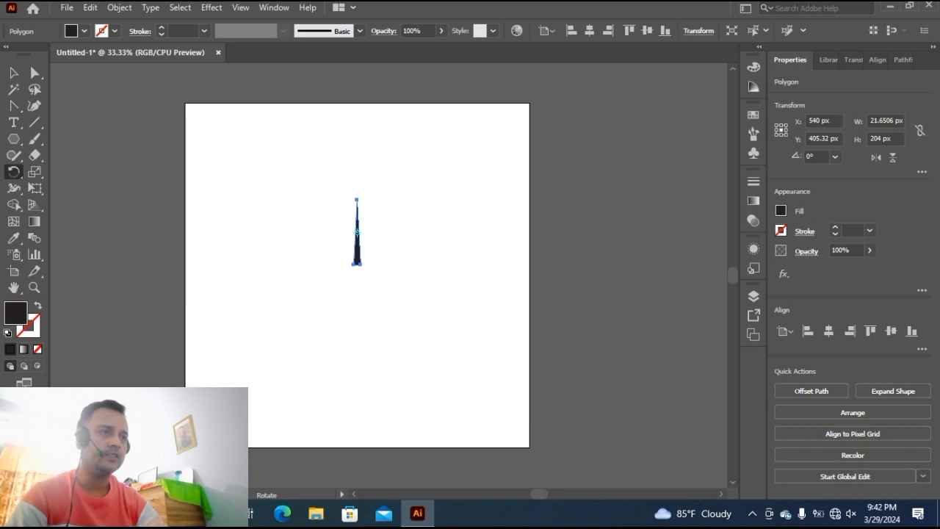
- Rotate-copy the spike by 360/25 (14.4°) around the artboard centre, repeating to close the ring
alt+click(356, 317)
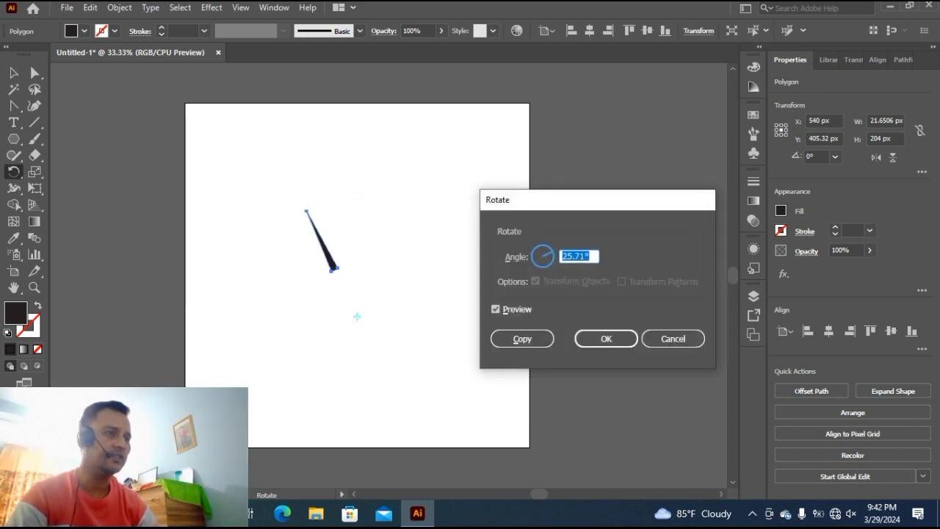
text(360)
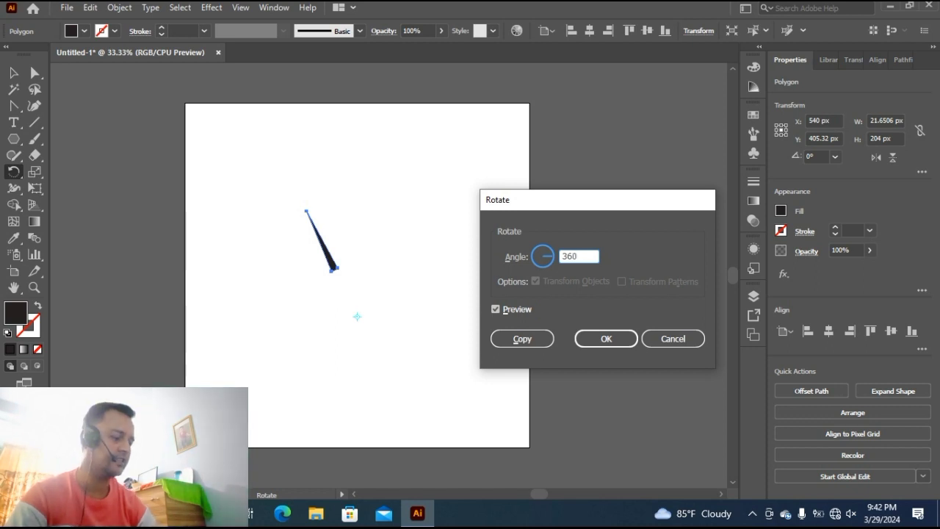
text(/25)
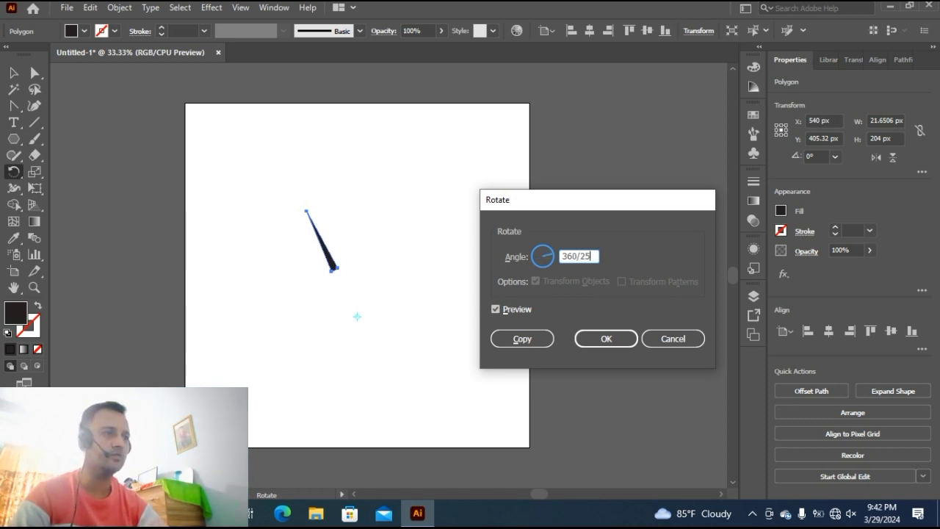
click(522, 339)
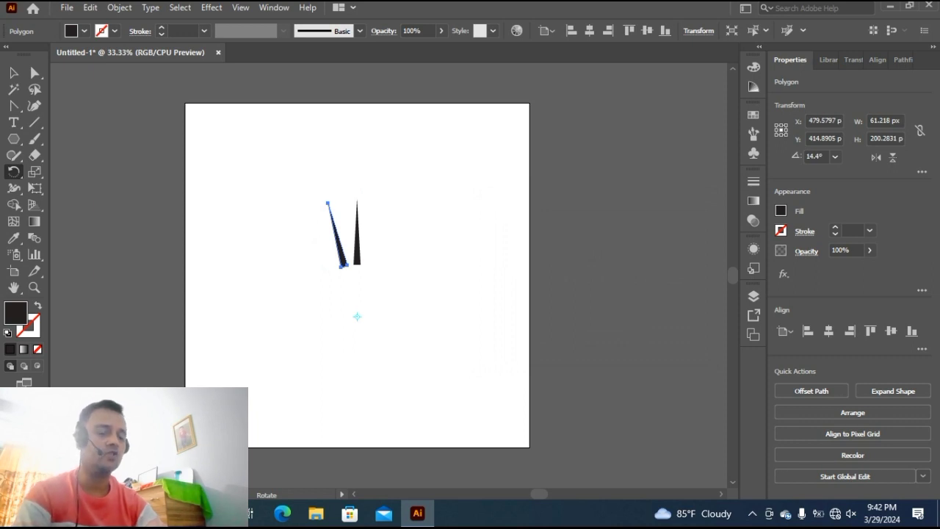
key(ctrl)
key(ctrl+d)
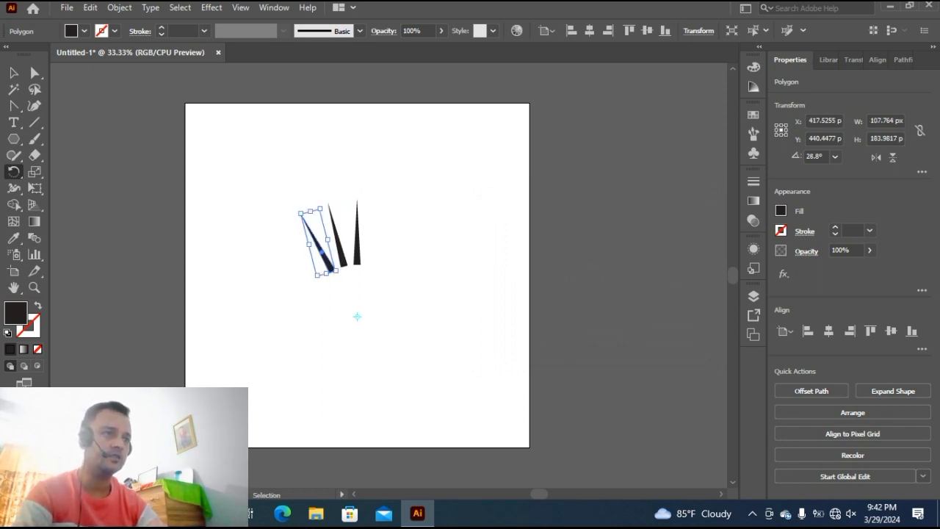
key(ctrl+d)
key(ctrl+d)
key(ctrl+d)
key(ctrl+d)
key(ctrl+d)
key(ctrl+d)
key(ctrl+d)
key(ctrl+d)
key(ctrl+d)
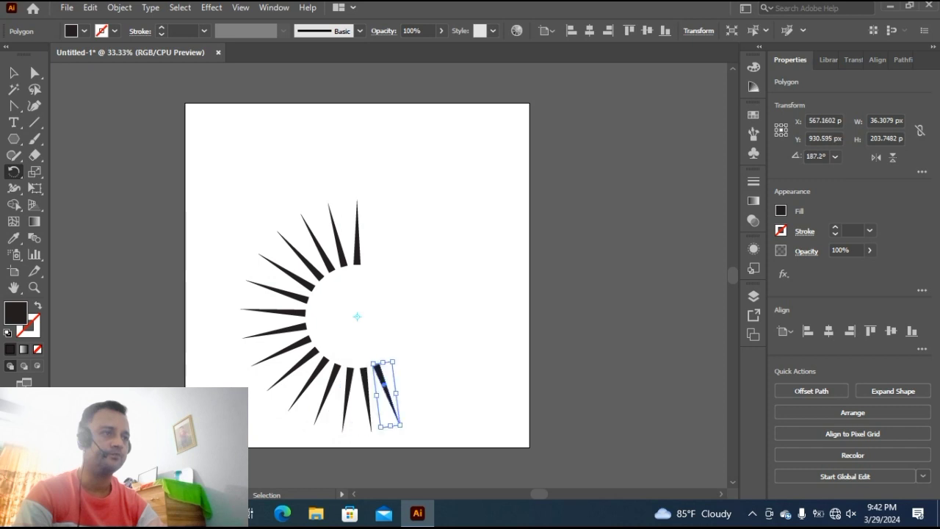
key(ctrl+d)
key(ctrl+d)
key(ctrl+d)
key(ctrl+d)
key(ctrl+d)
key(ctrl+d)
key(ctrl+d)
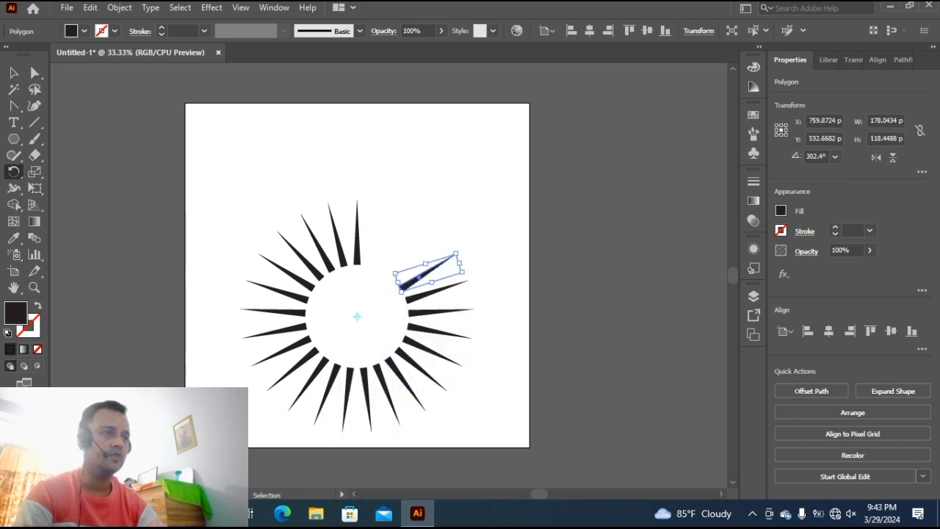
key(ctrl+d)
key(ctrl+d)
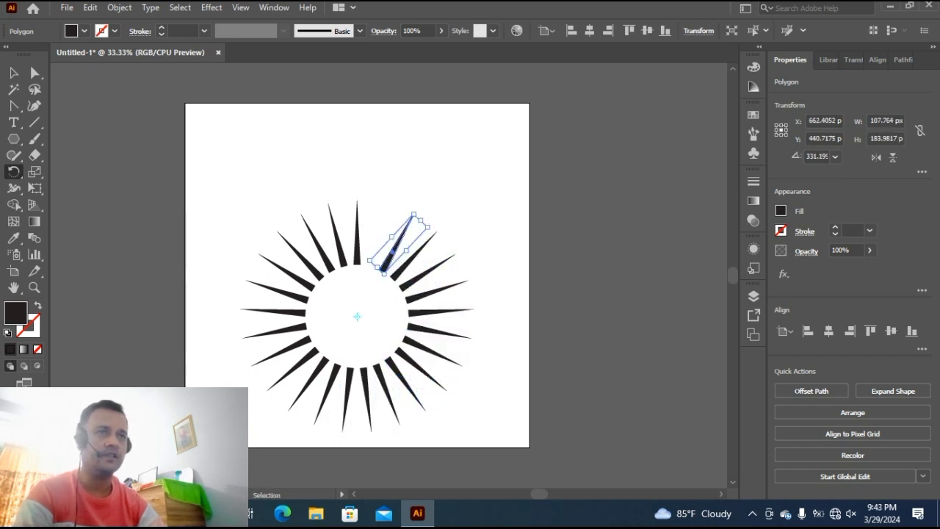
key(ctrl+d)
- Select all 25 spikes in the ring
key(v)
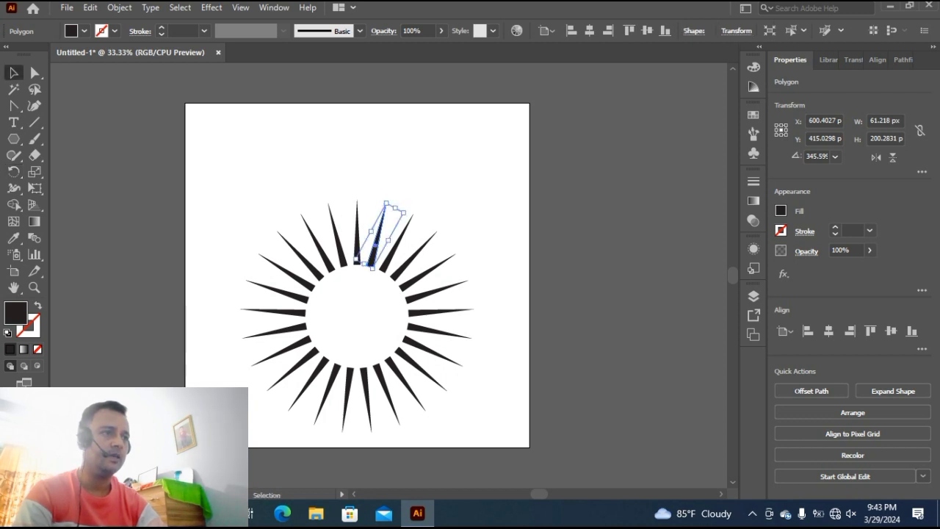
click(188, 170)
drag(188, 170, 507, 463)
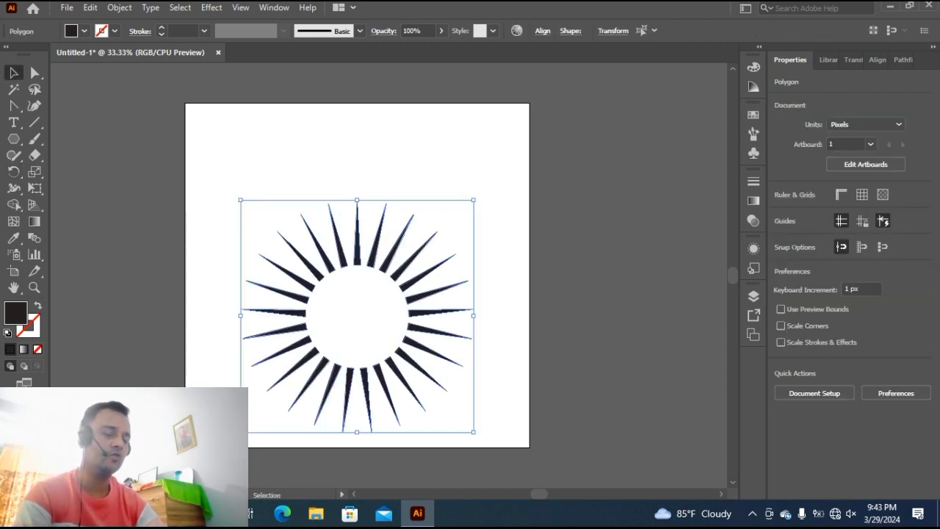
- Group the spike rays and centre the group horizontally and vertically on the artboard
key(ctrl+g)
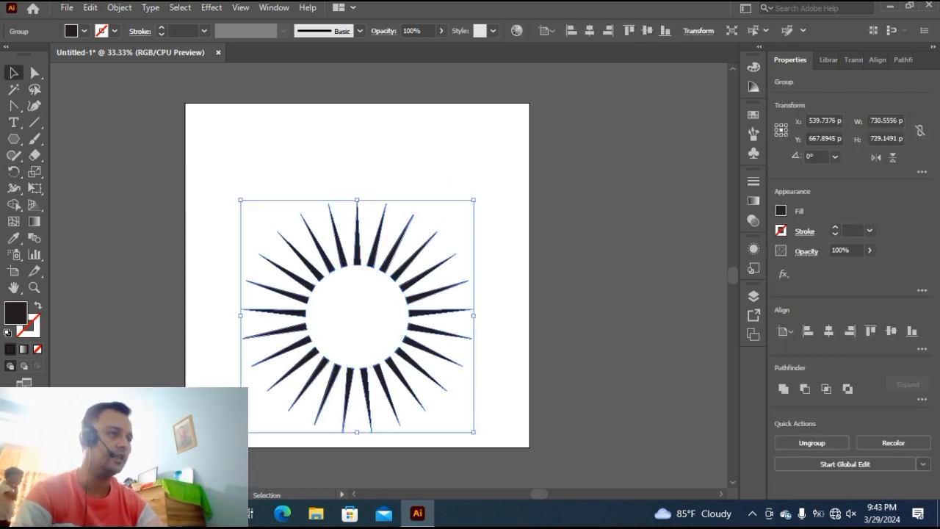
click(828, 330)
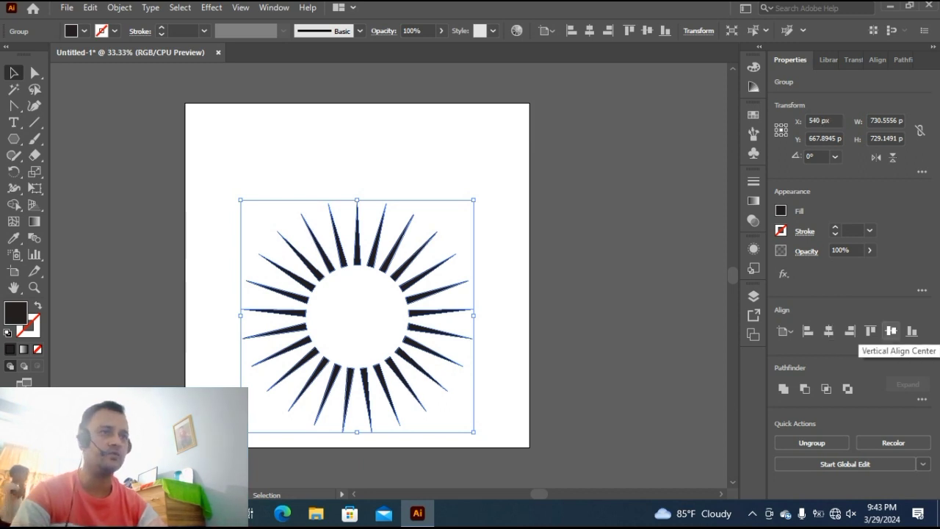
click(891, 330)
- Draw a solid circle centred at 540, 540 px and enlarge it to about 296.5 px wide
click(13, 138)
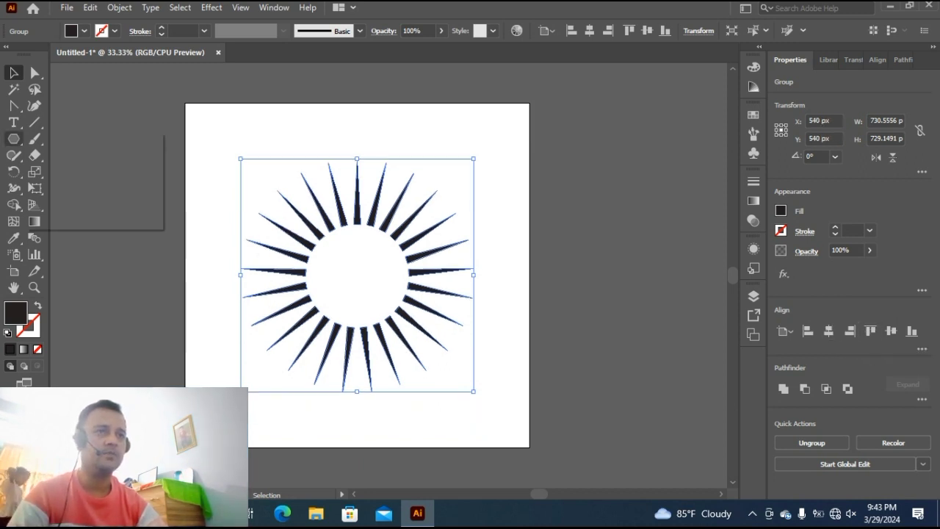
click(73, 172)
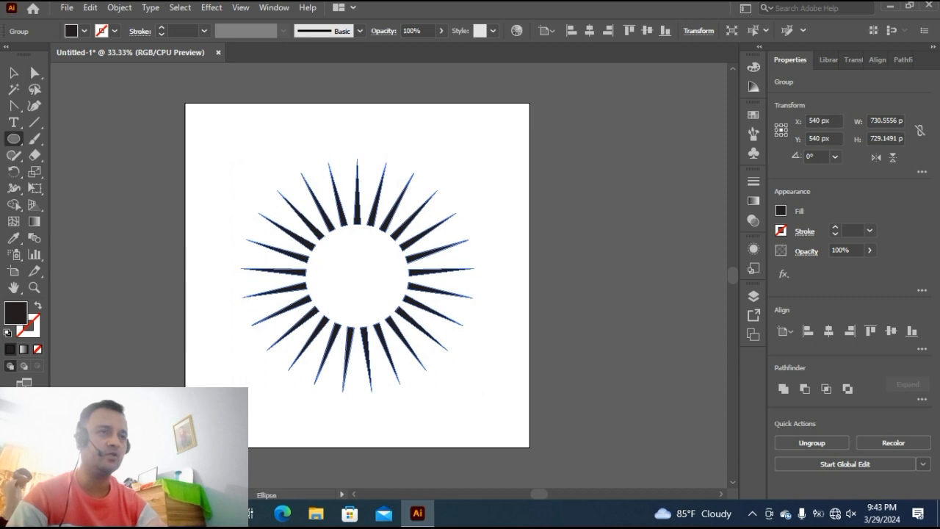
drag(131, 216, 173, 258)
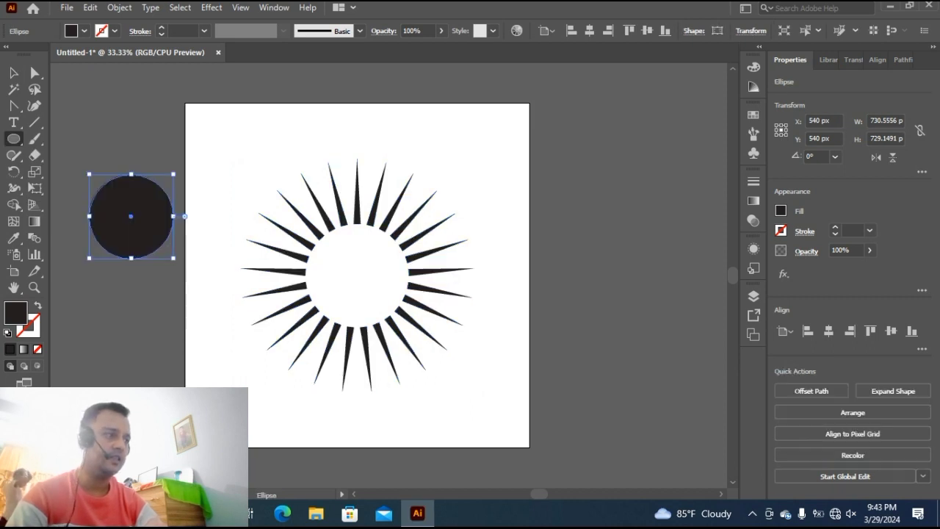
click(828, 330)
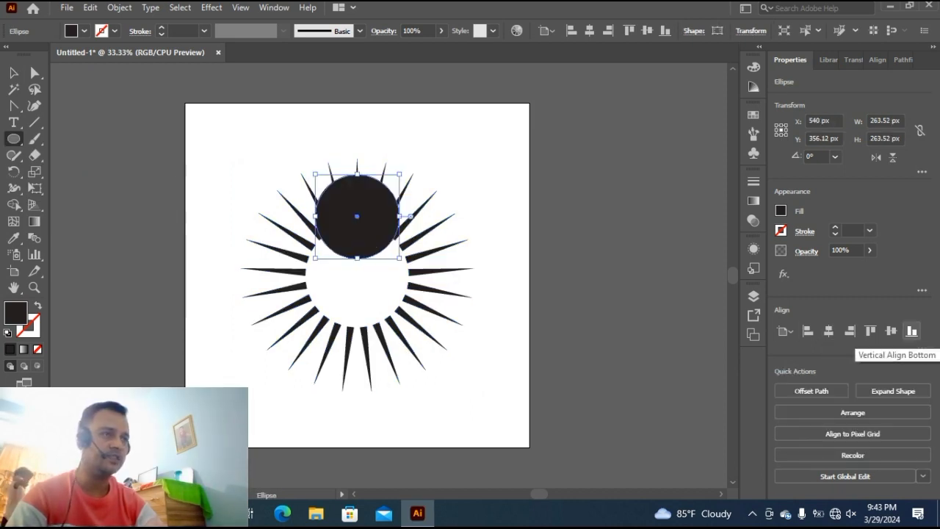
click(891, 331)
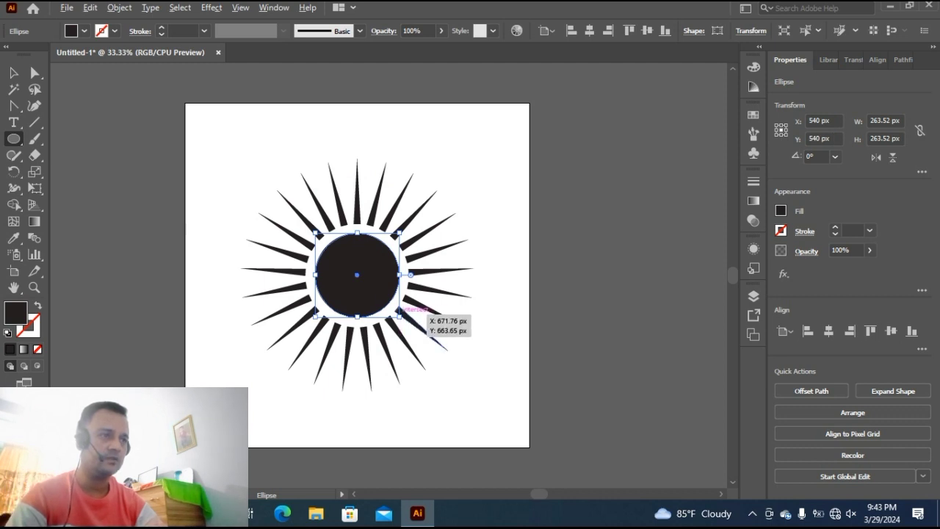
drag(404, 314, 404, 322)
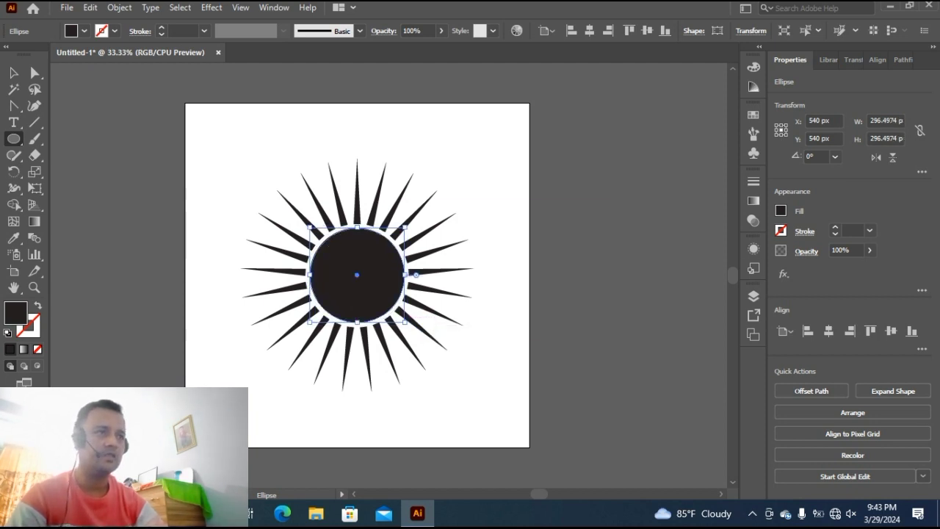
key(v)
key(ctrl+shift+a)
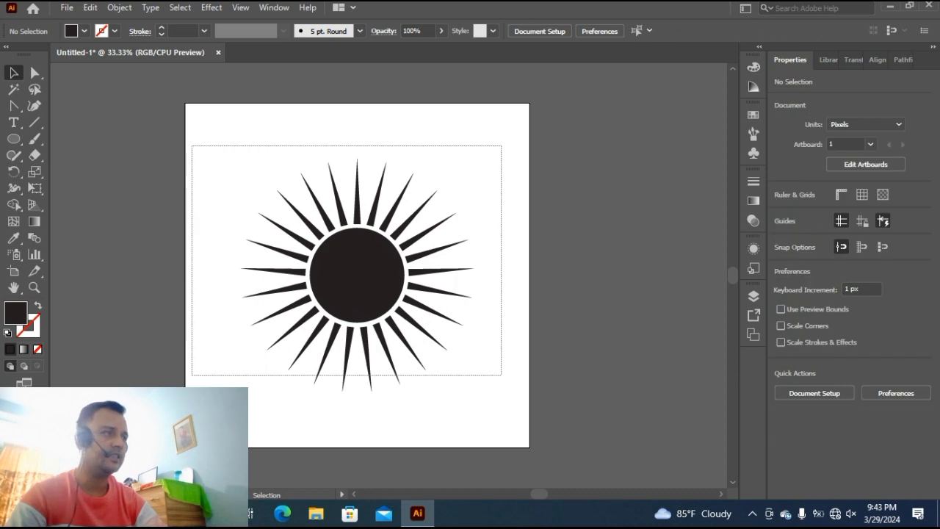
- Fill all spikes and the centre circle with orange (C=0 M=35 Y=85 K=0)
key(ctrl+a)
click(781, 211)
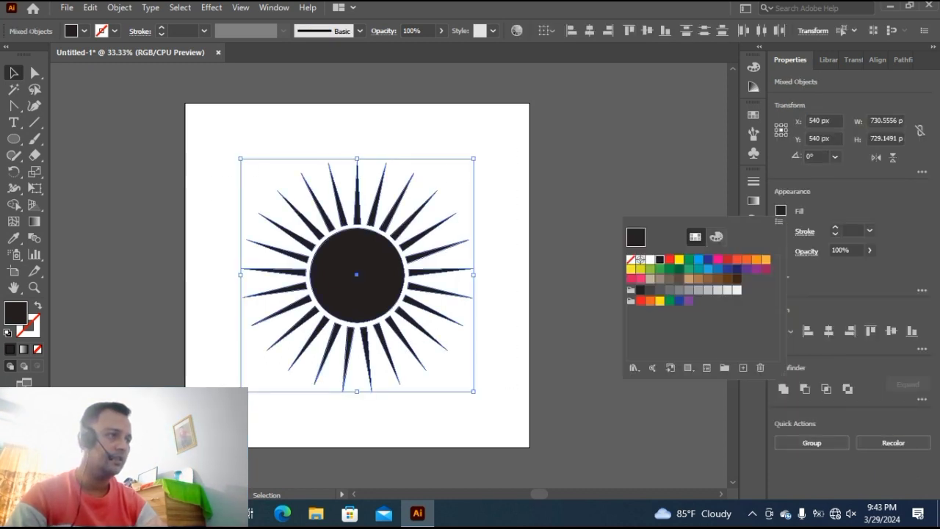
click(756, 260)
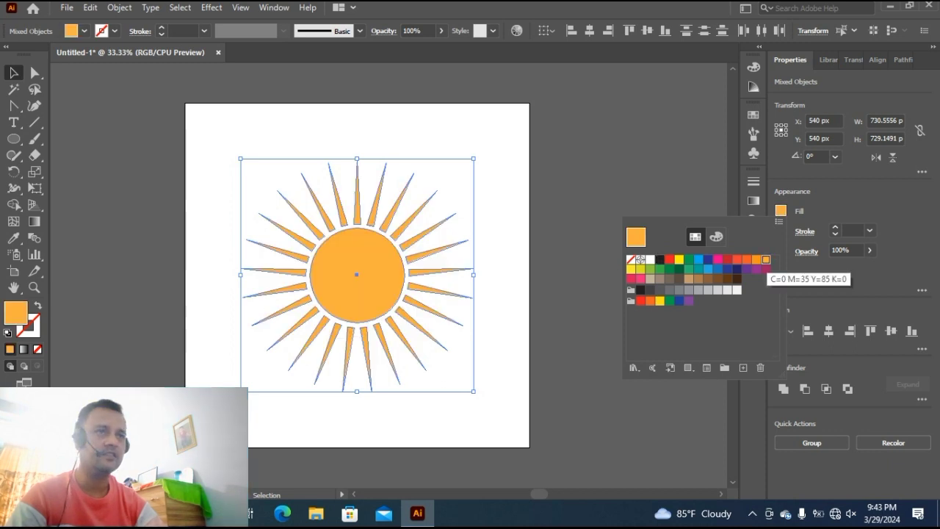
click(14, 72)
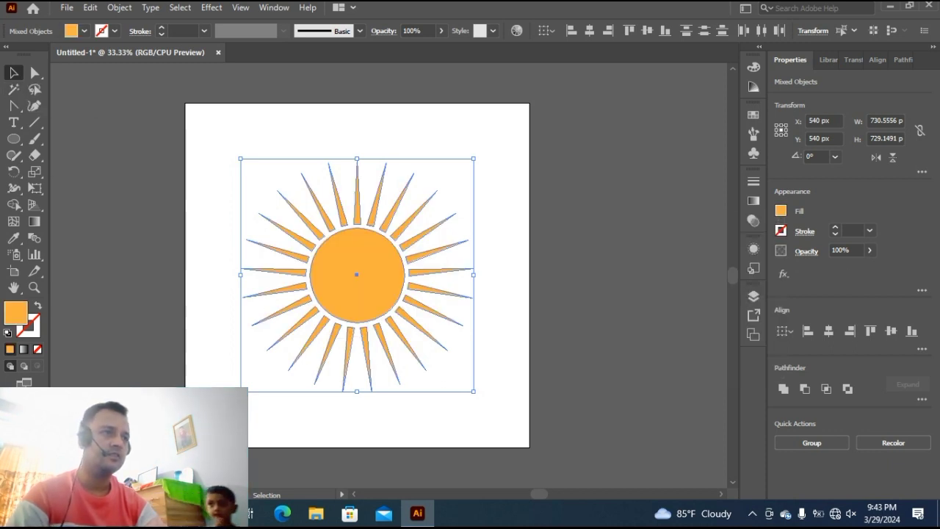
key(ctrl+shift+a)
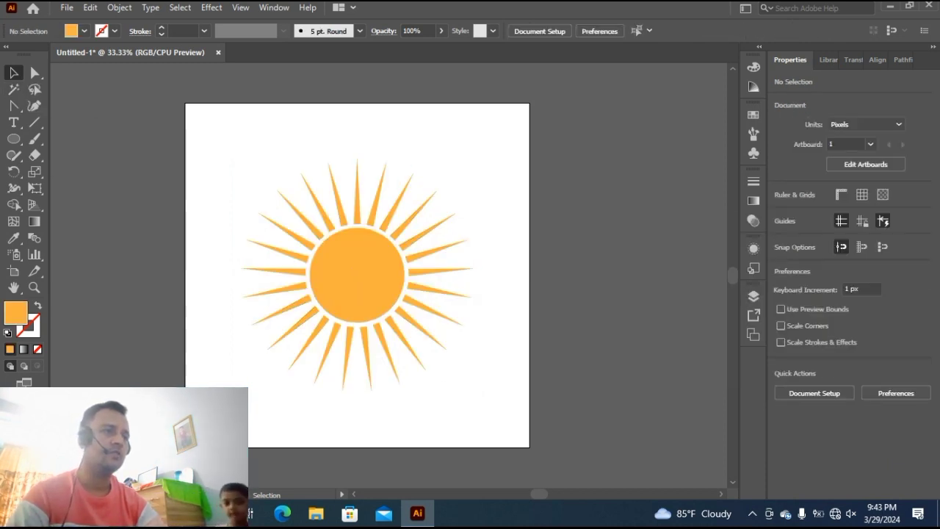